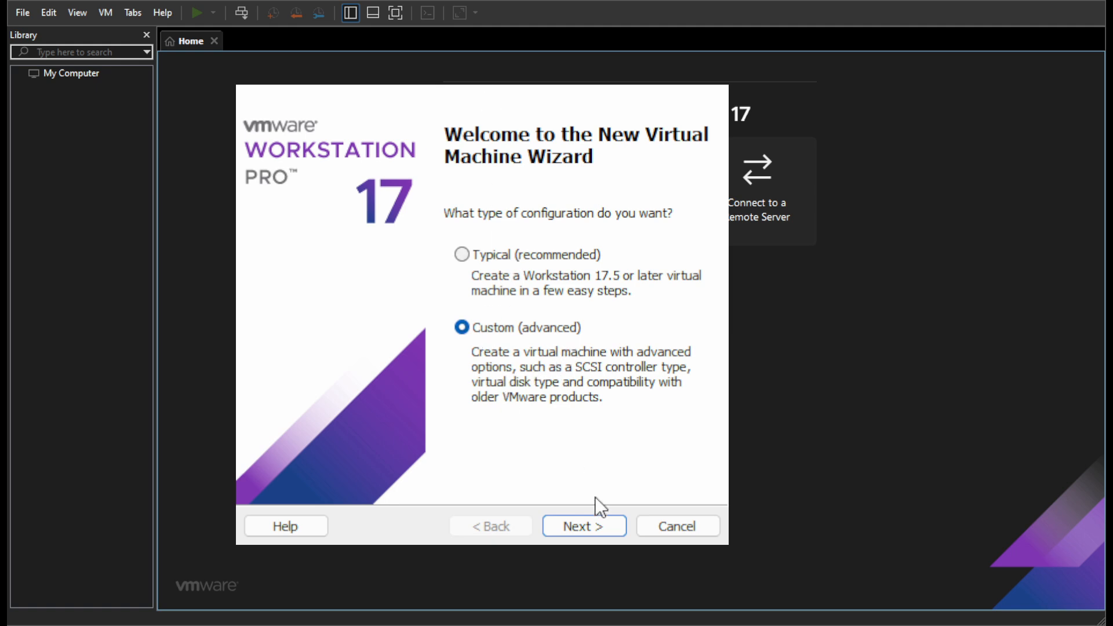
- Set the custom virtual machine's hardware compatibility to Workstation 17.x and use the securityonion-2.4.111 ISO as the installer image
click(585, 525)
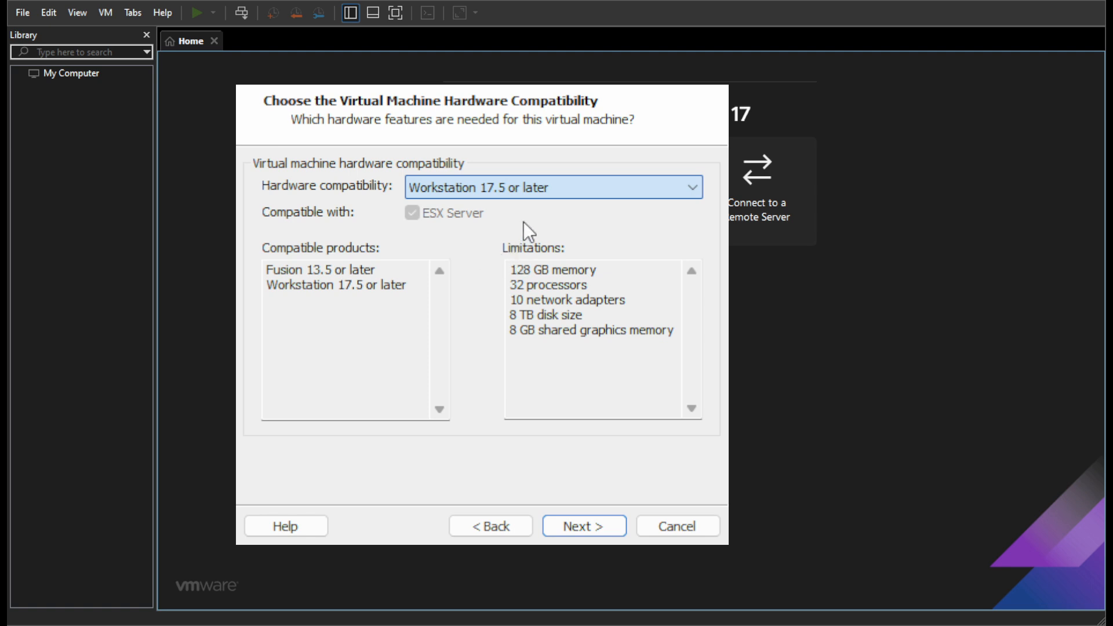
key(Down)
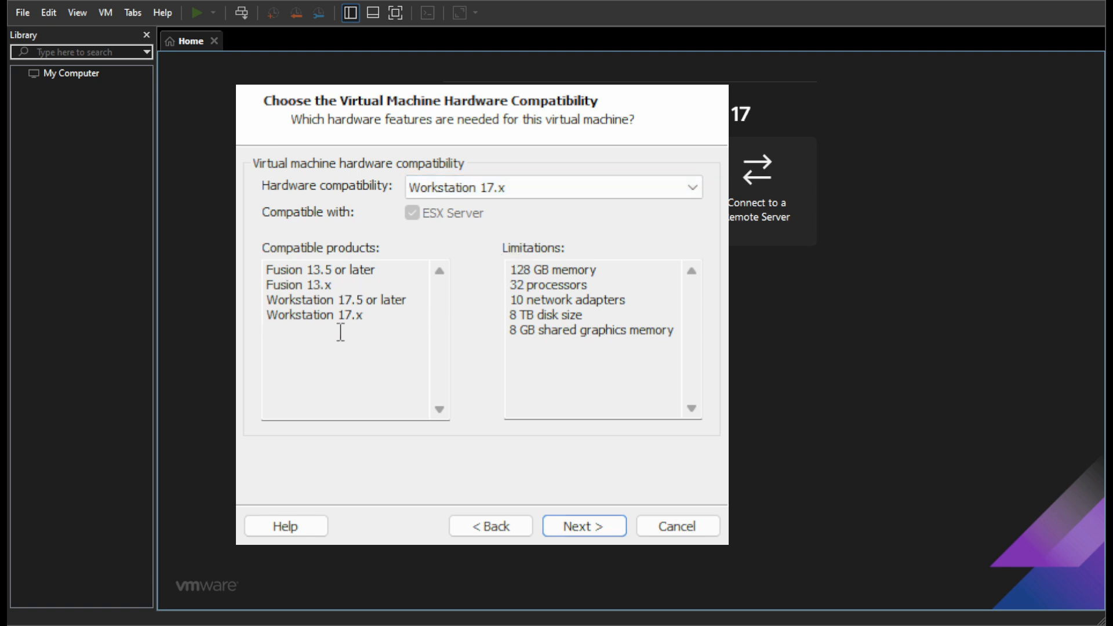
click(604, 525)
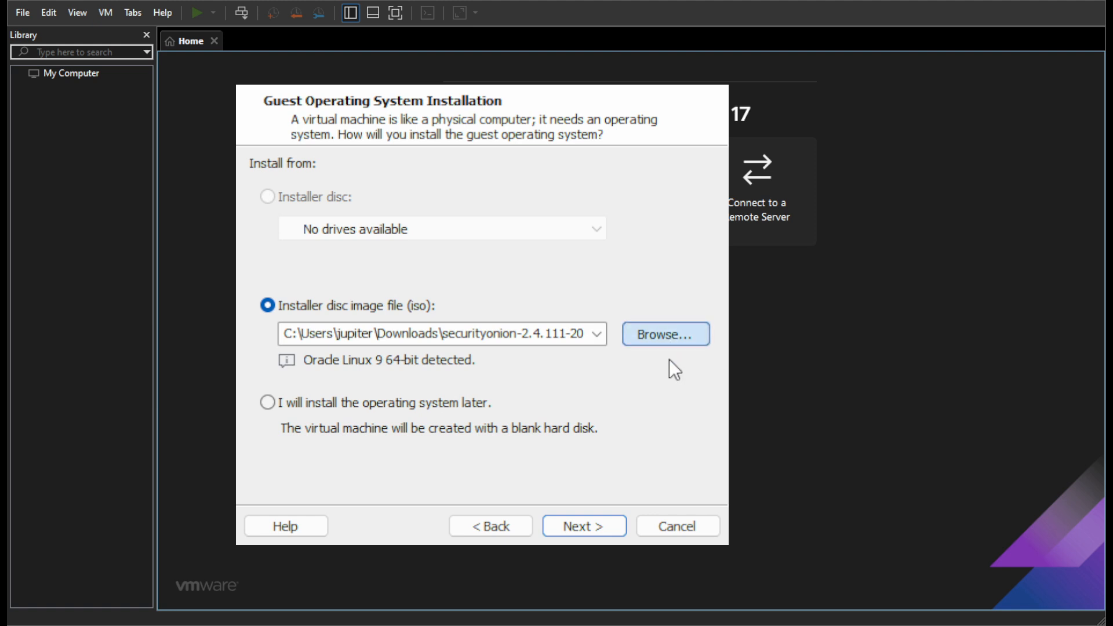
double_click(530, 306)
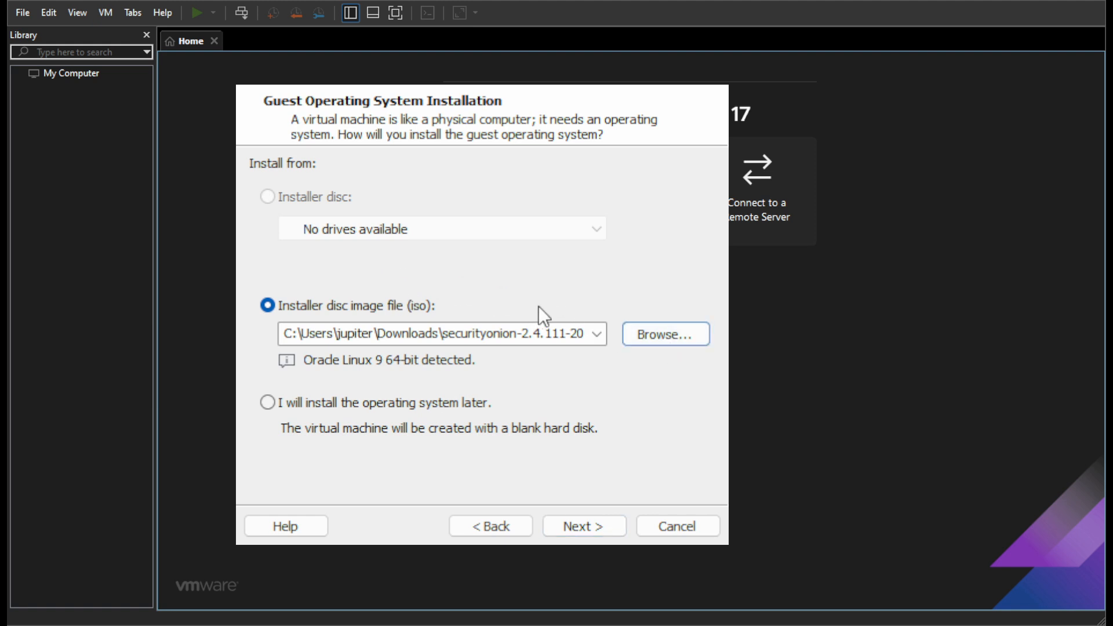
click(597, 528)
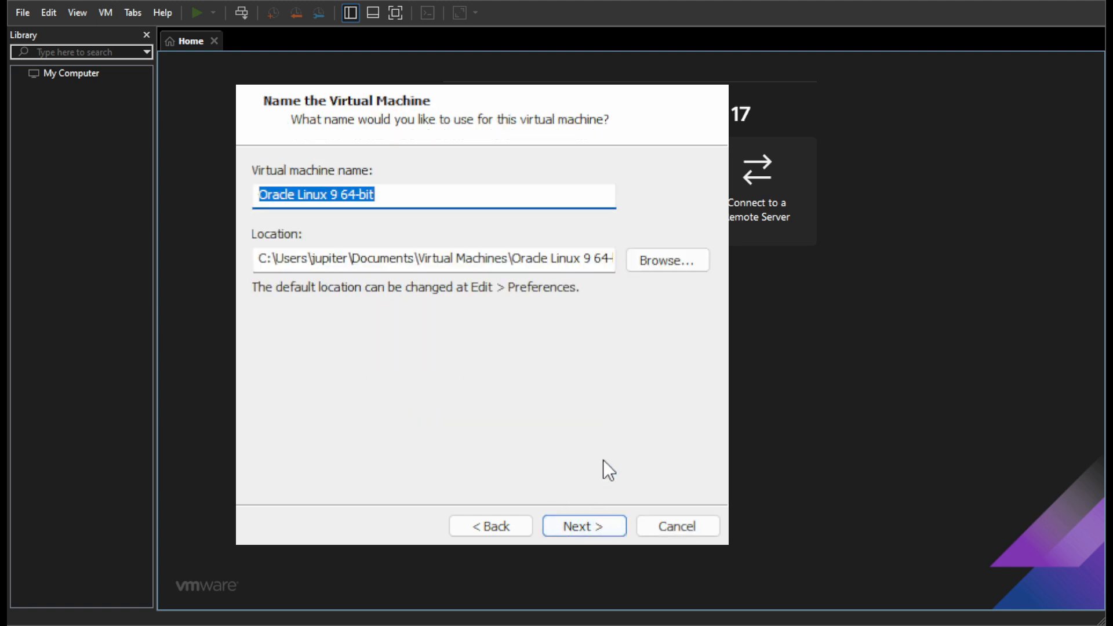
- Name the virtual machine SOC and accept its default storage location
double_click(424, 195)
drag(424, 196, 259, 194)
text(Se)
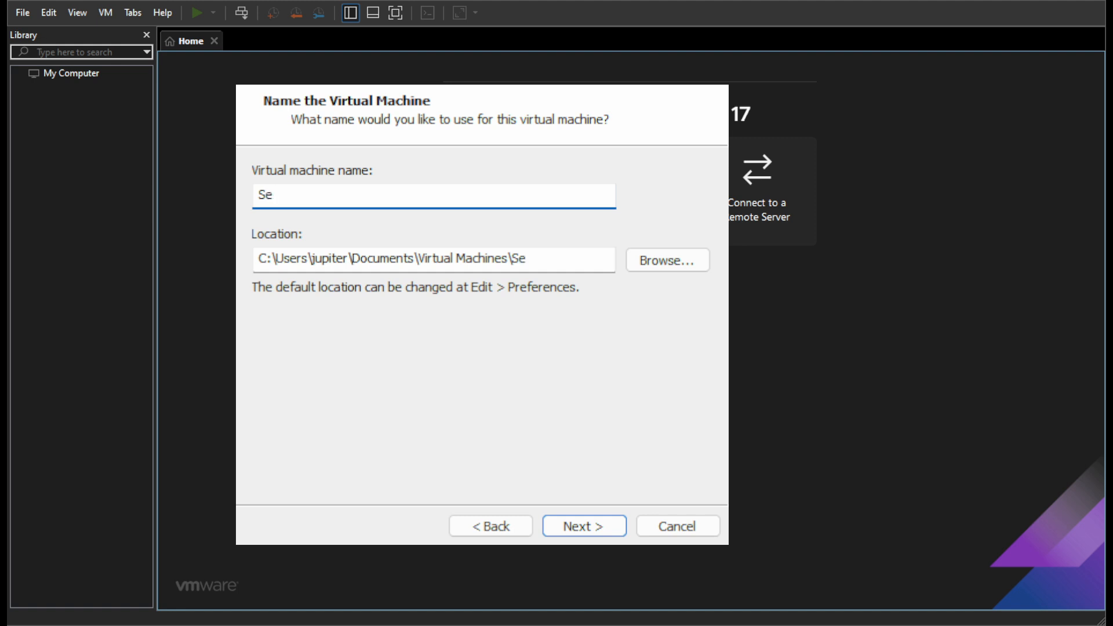
key(BackSpace)
text(OC)
click(614, 526)
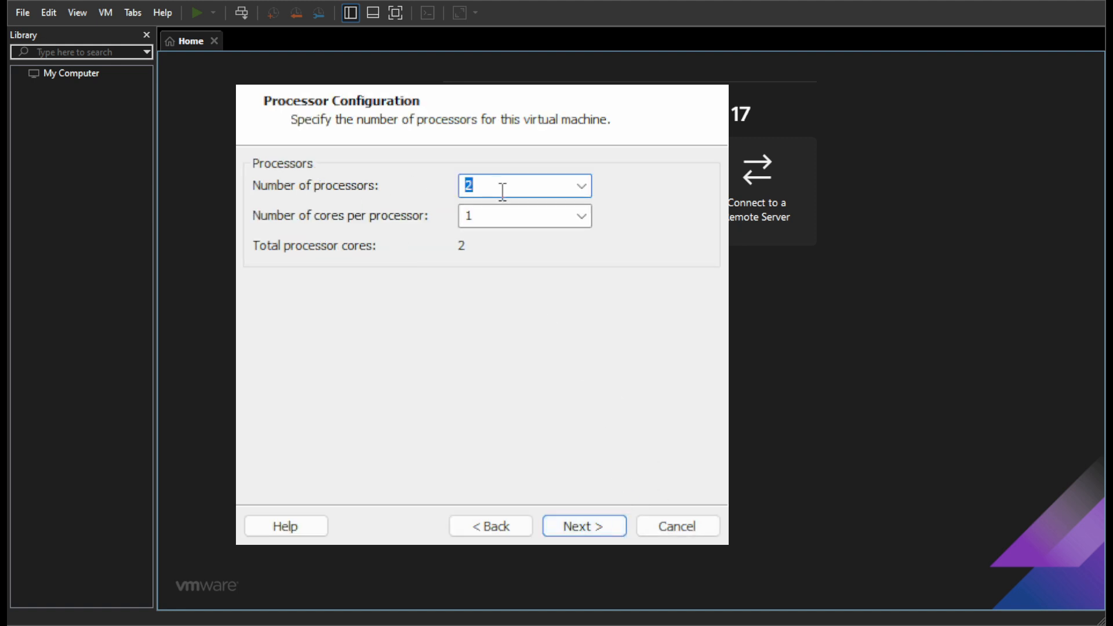
- Assign 4 cores per processor and allocate about 8776 MB of memory to the virtual machine
click(581, 218)
text(4)
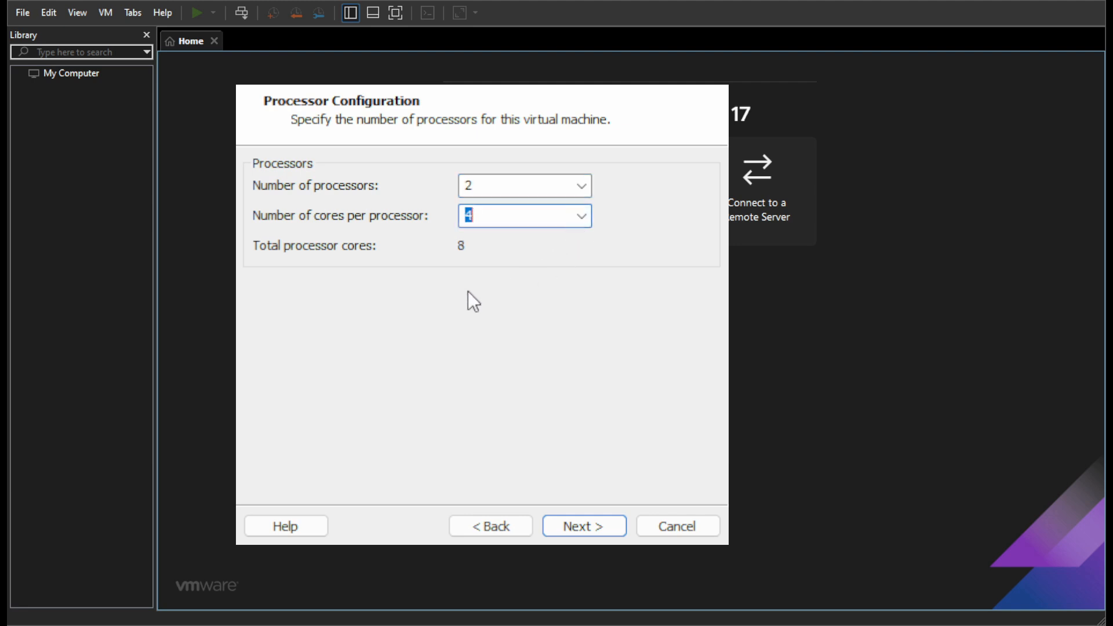
click(580, 527)
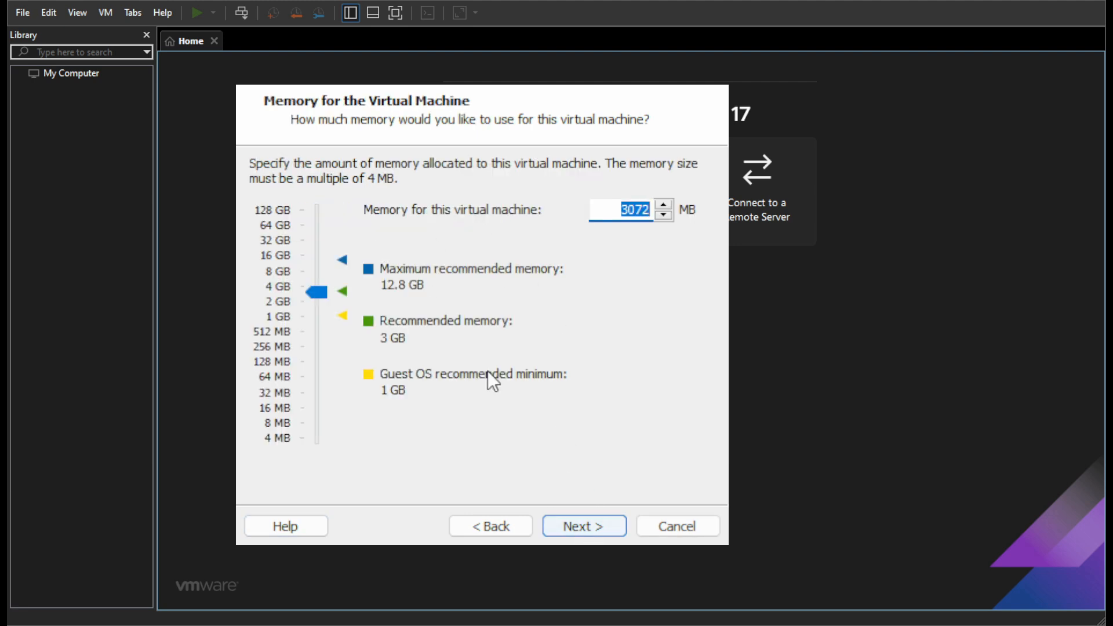
drag(322, 289, 321, 265)
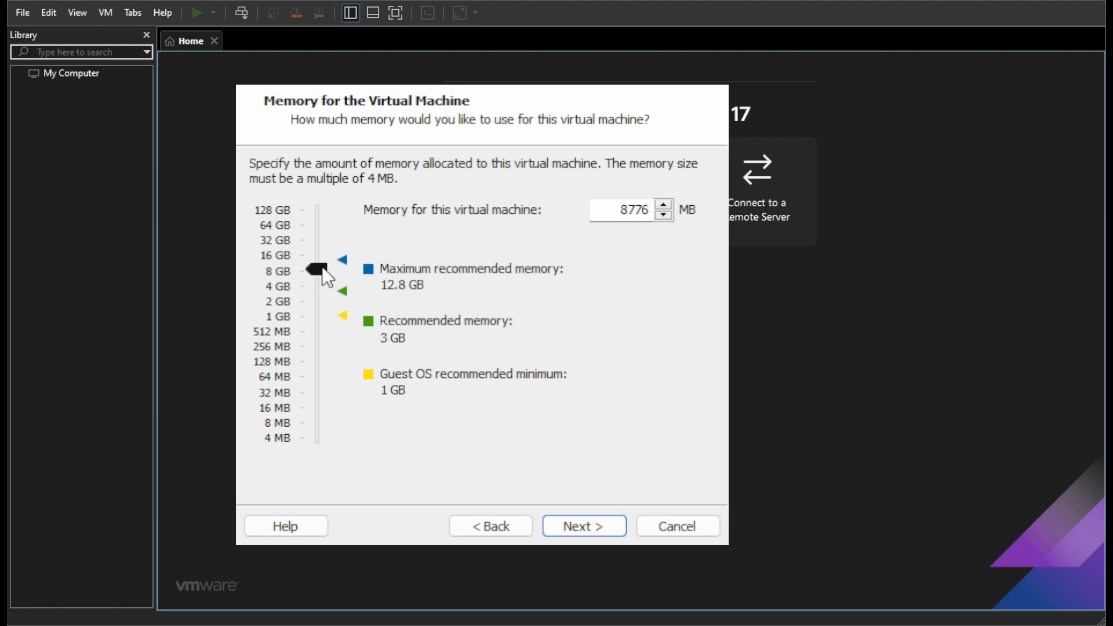
click(614, 537)
- Choose bridged networking and accept the recommended LSI Logic SCSI controller
click(354, 195)
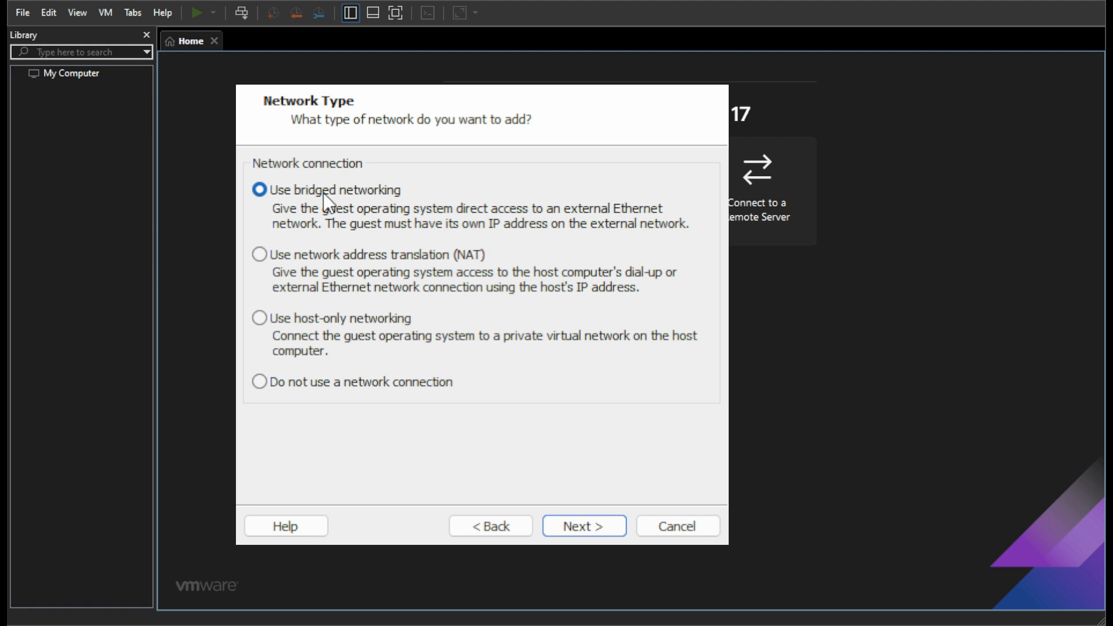
click(599, 524)
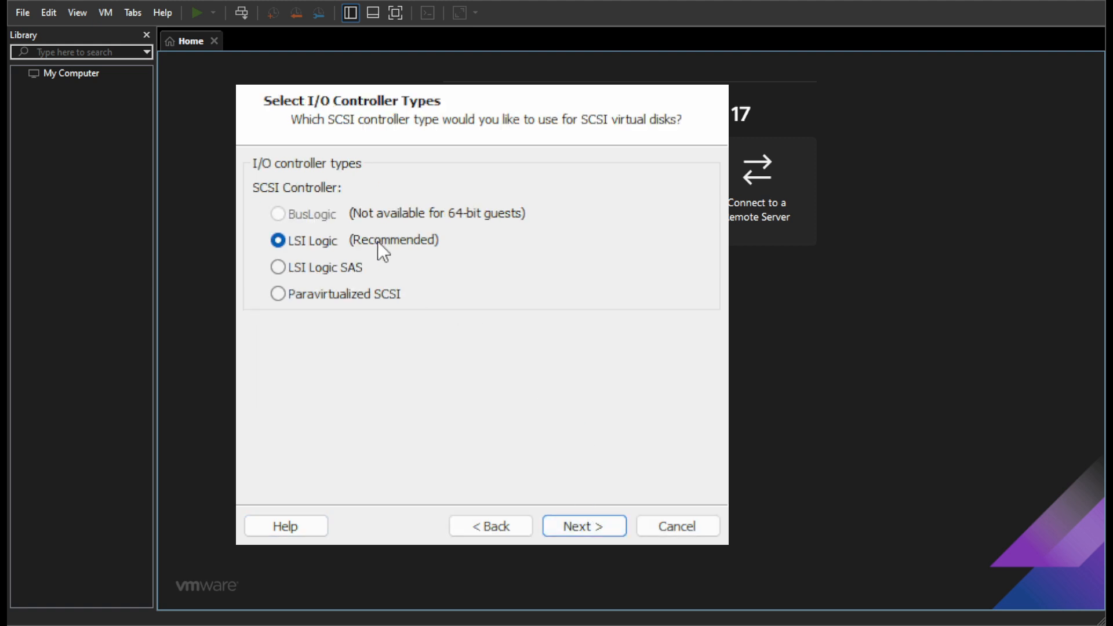
click(594, 527)
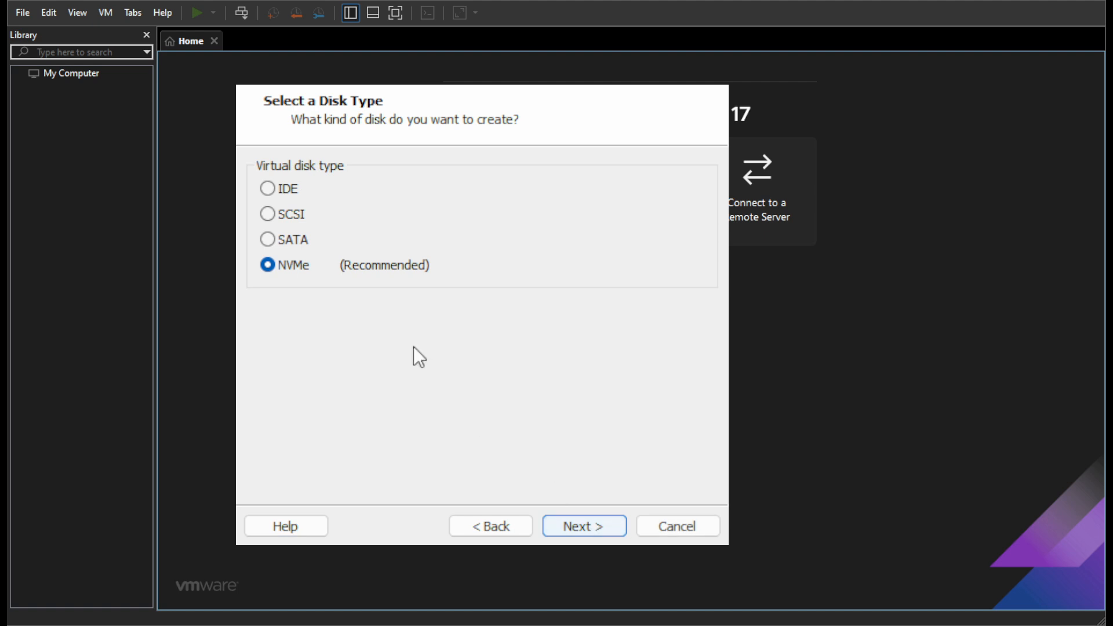
- Create a new 100 GB NVMe virtual disk split into multiple files and stored as SOC.vmdk
click(595, 527)
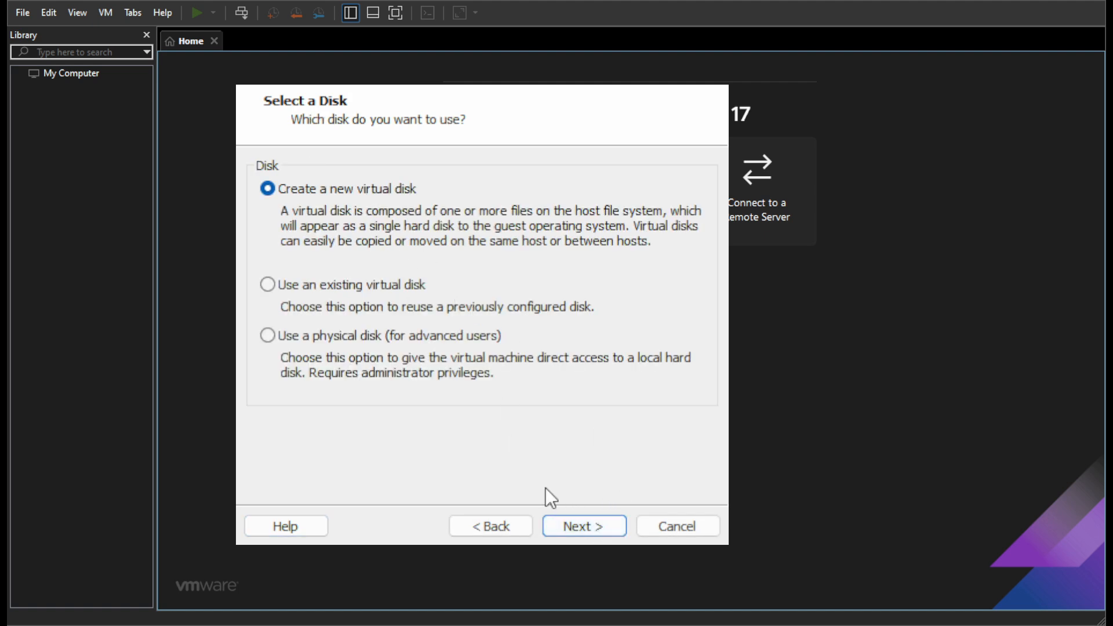
click(595, 527)
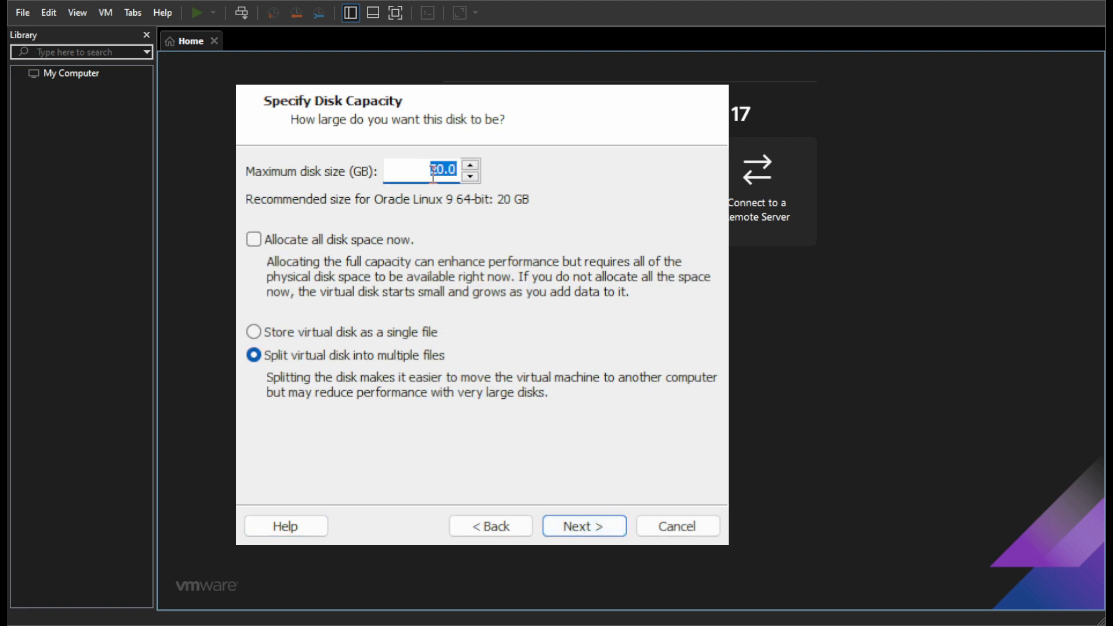
text(100)
click(587, 524)
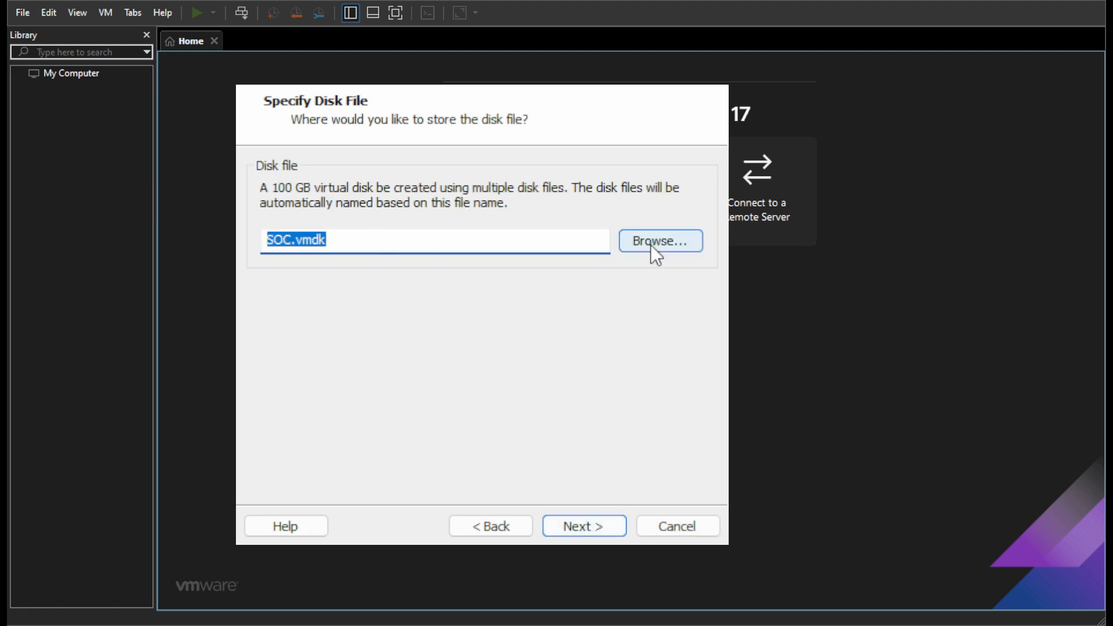
click(596, 521)
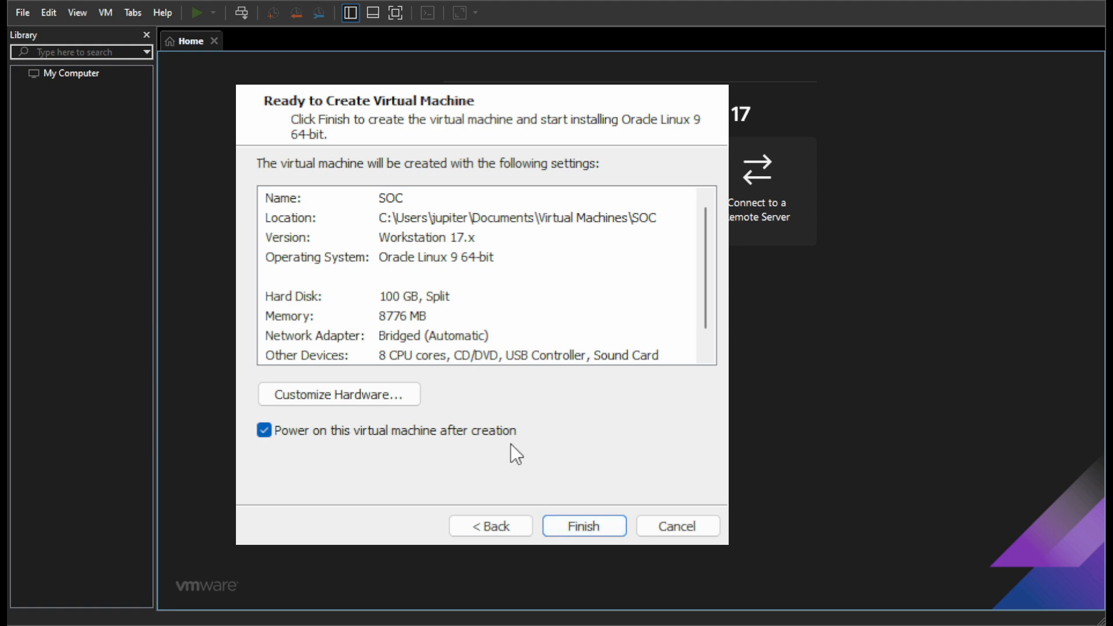
- Finish creating the virtual machine with power-on after creation, and dismiss the side channel hint and the guest installation notice
click(598, 521)
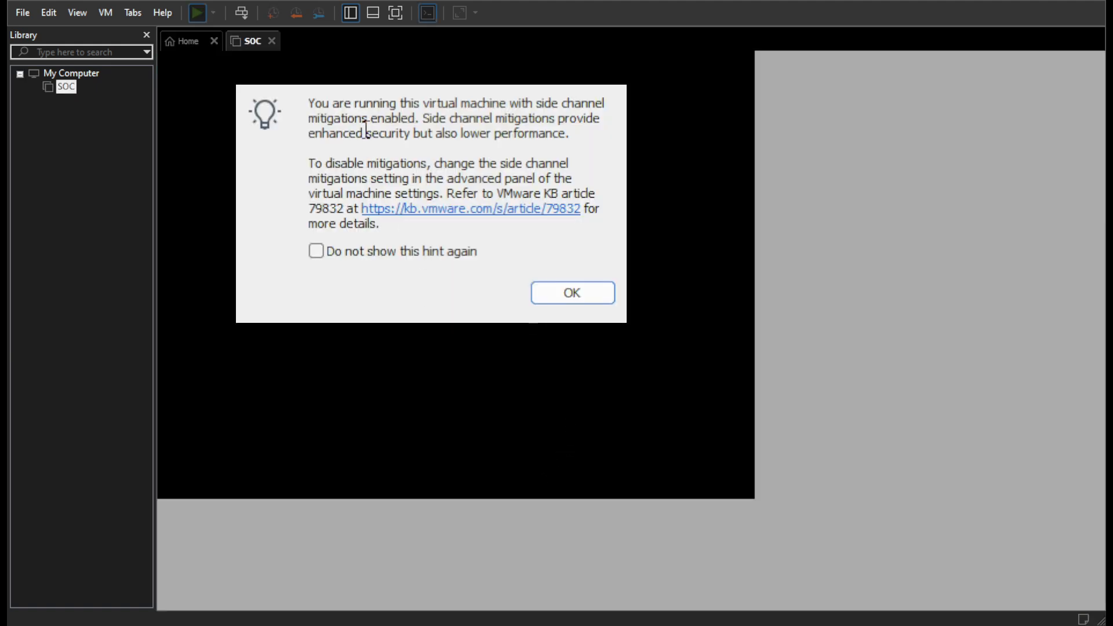
click(586, 299)
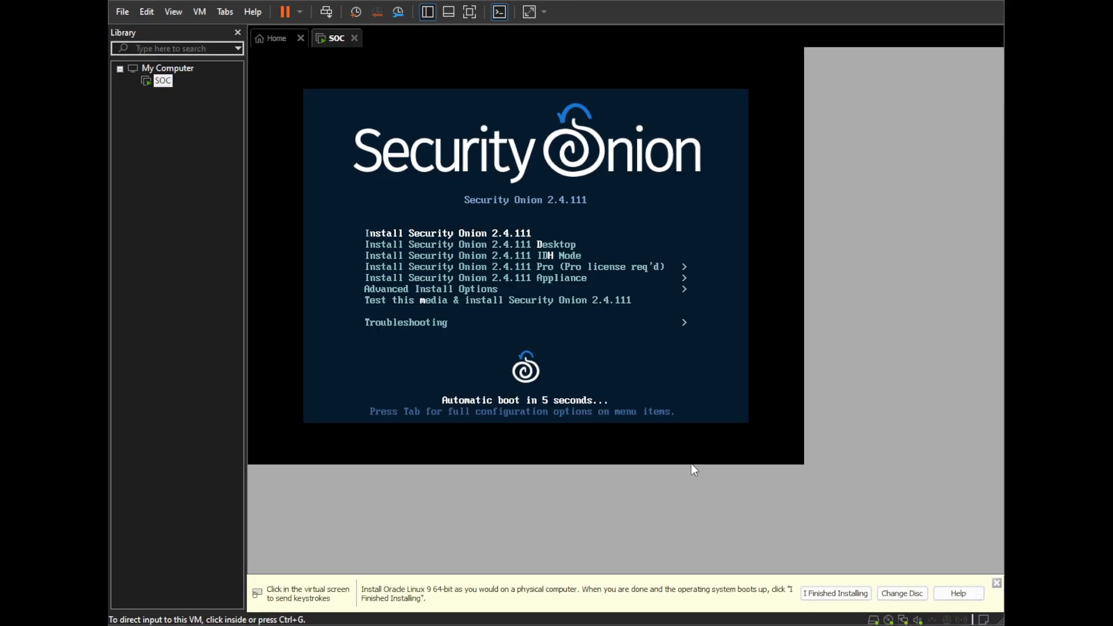
click(996, 582)
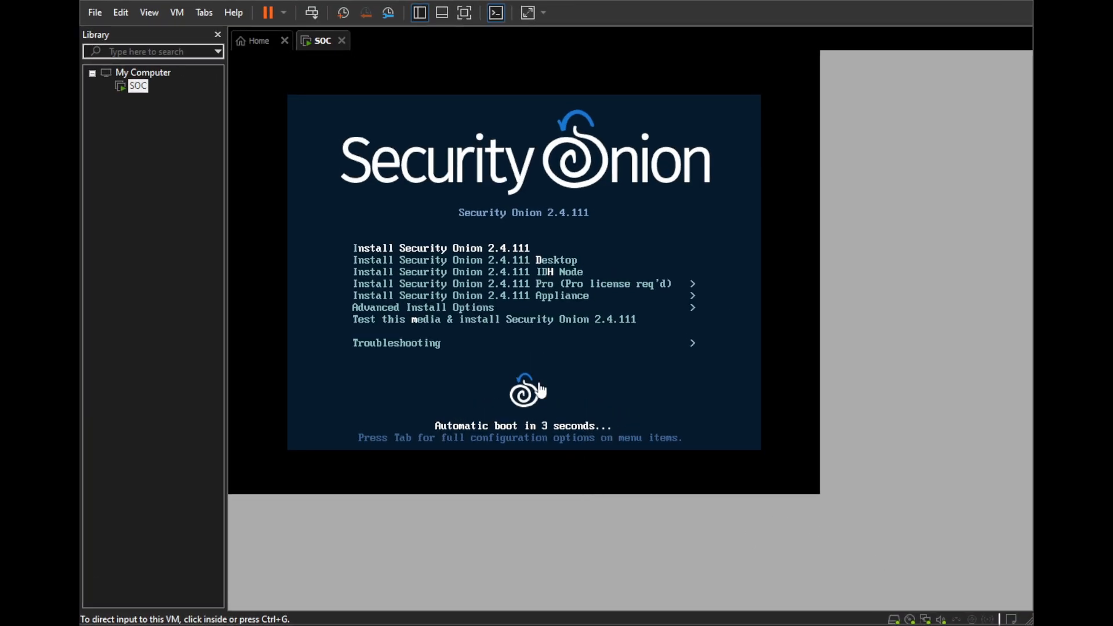
- Start the Install Security Onion 2.4.111 boot option and answer yes to the data destruction warning
click(523, 253)
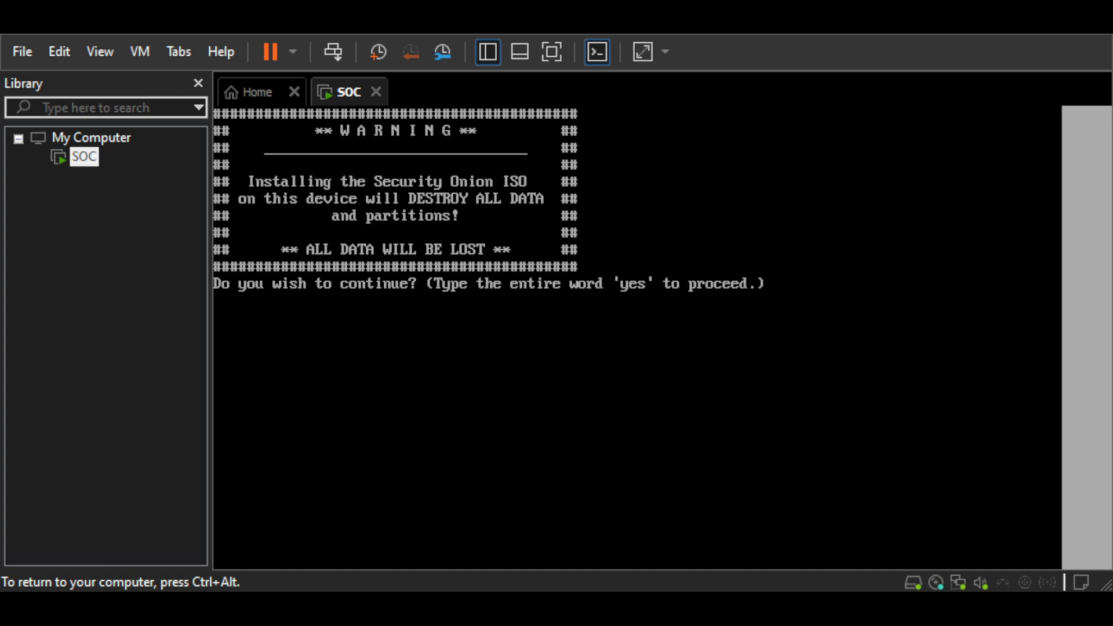
text(yes)
key(Return)
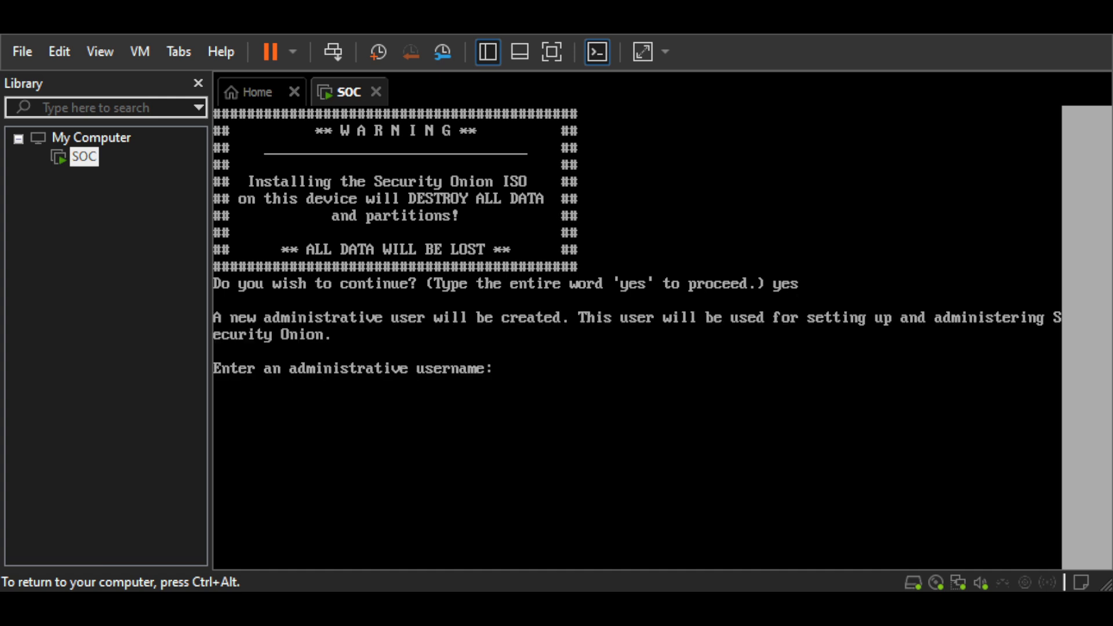
- Create the administrative user admin, then enter and re-enter the account password
text(admin)
key(Return)
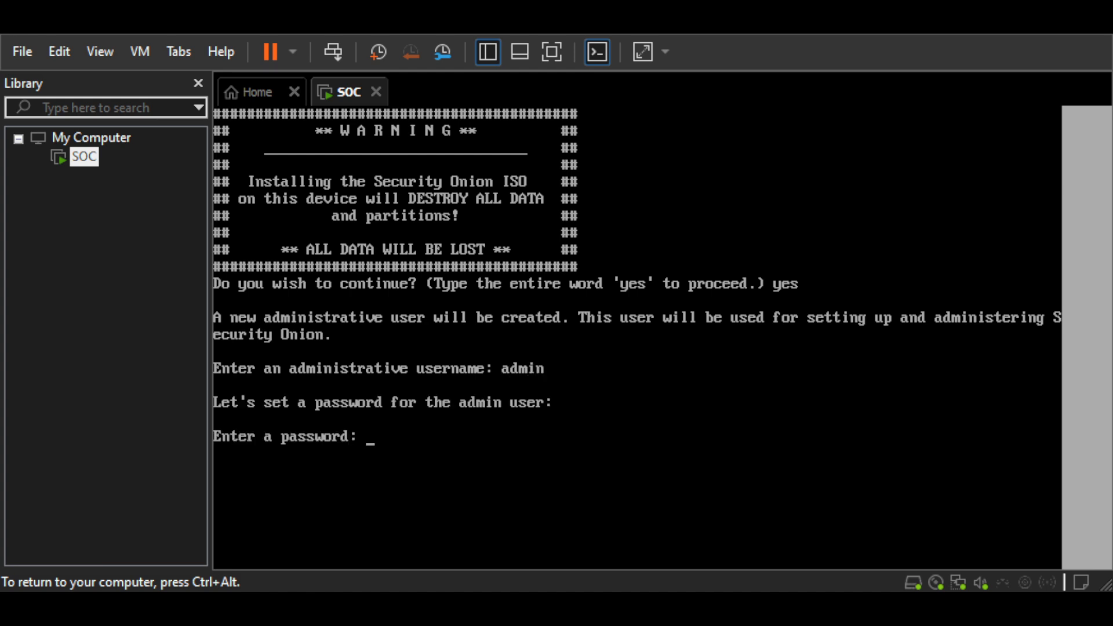
key(Return)
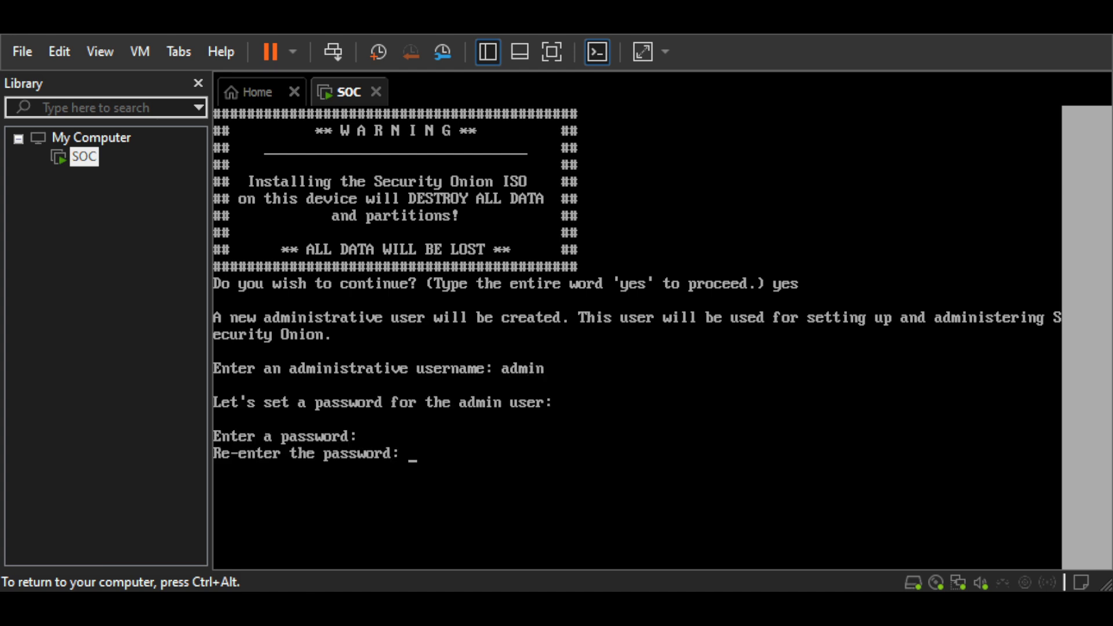
key(Return)
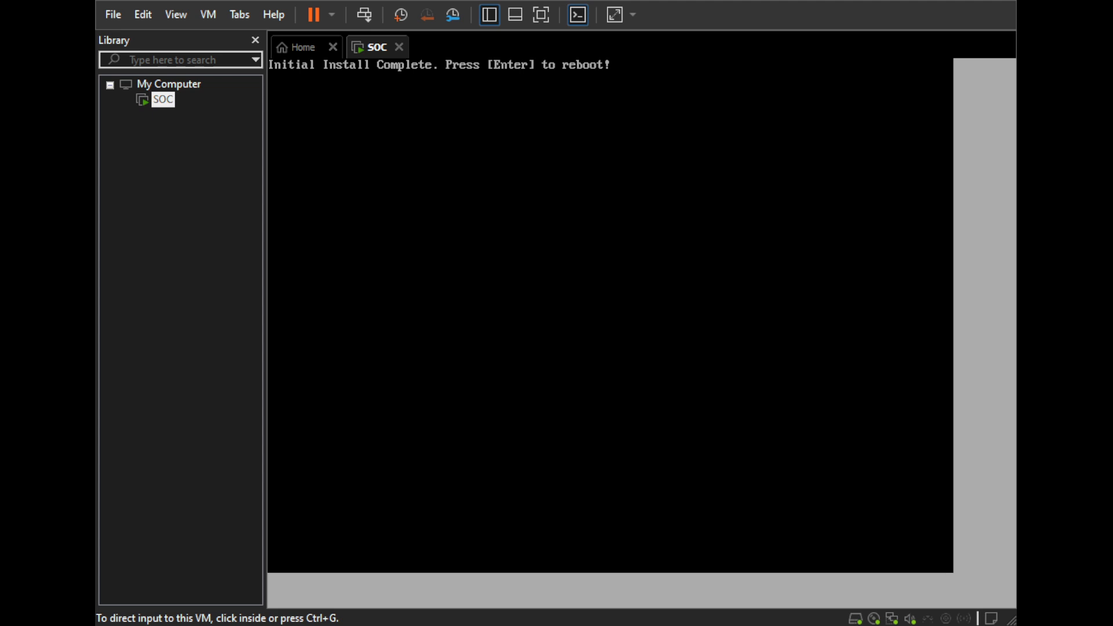
- Reboot the virtual machine to complete the initial Security Onion install
click(520, 566)
key(ctrl+alt)
click(520, 577)
key(Return)
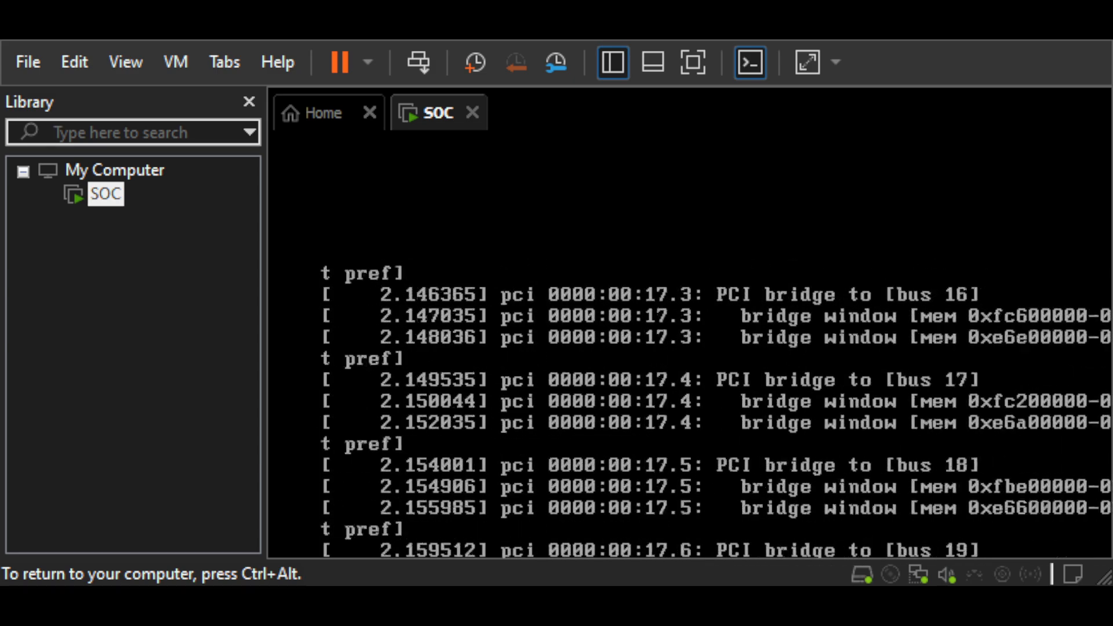
- Enlarge the virtual machine's display and log in to the rebooted system as admin with the account password
key(ctrl+alt)
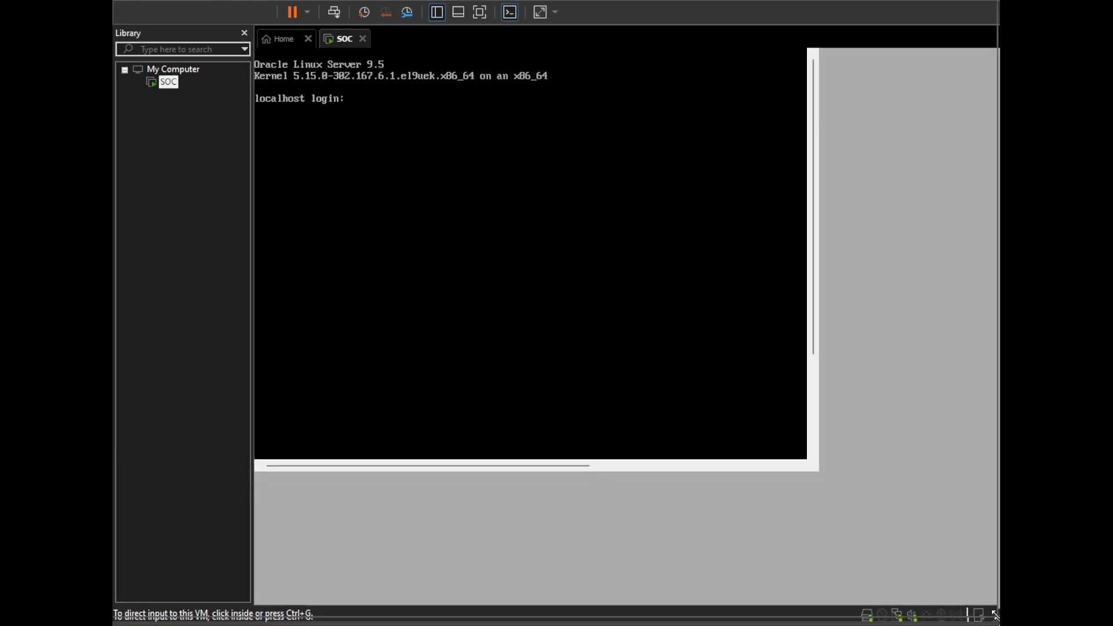
click(727, 380)
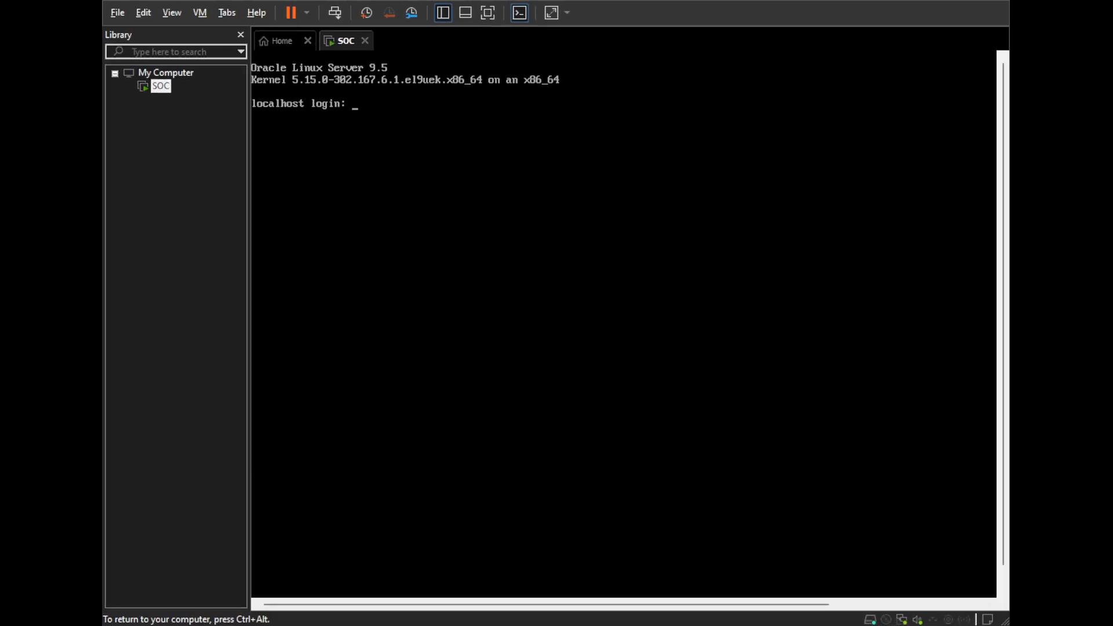
text(admin)
key(Return)
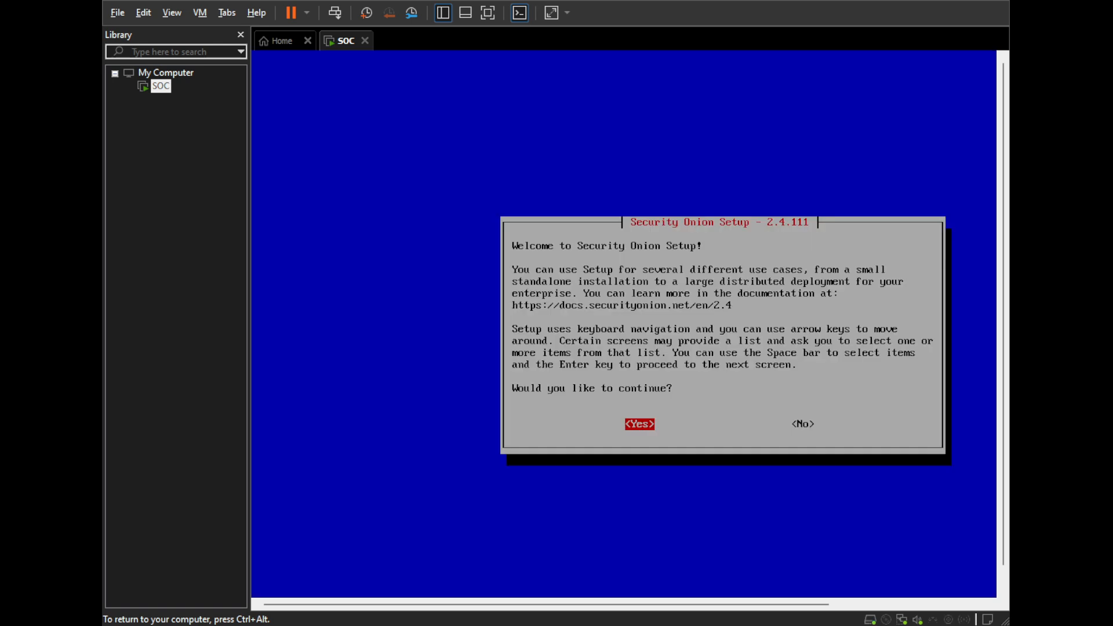
- Widen the window slightly, agree to continue with Security Onion Setup, and select the standard Install option
key(ctrl+alt)
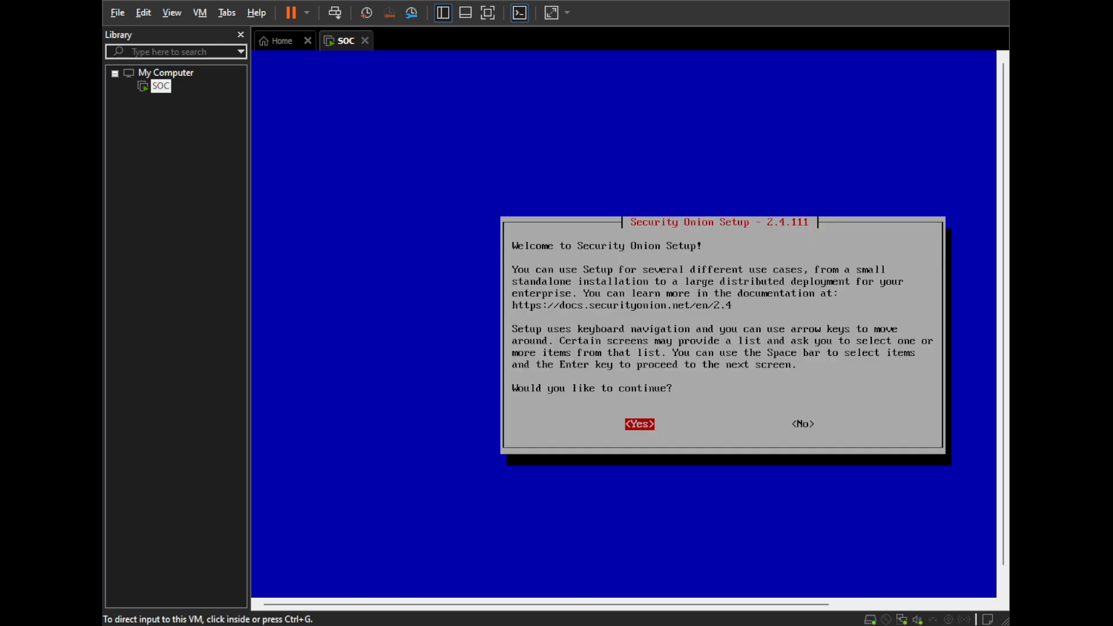
drag(1006, 621, 1021, 621)
click(841, 463)
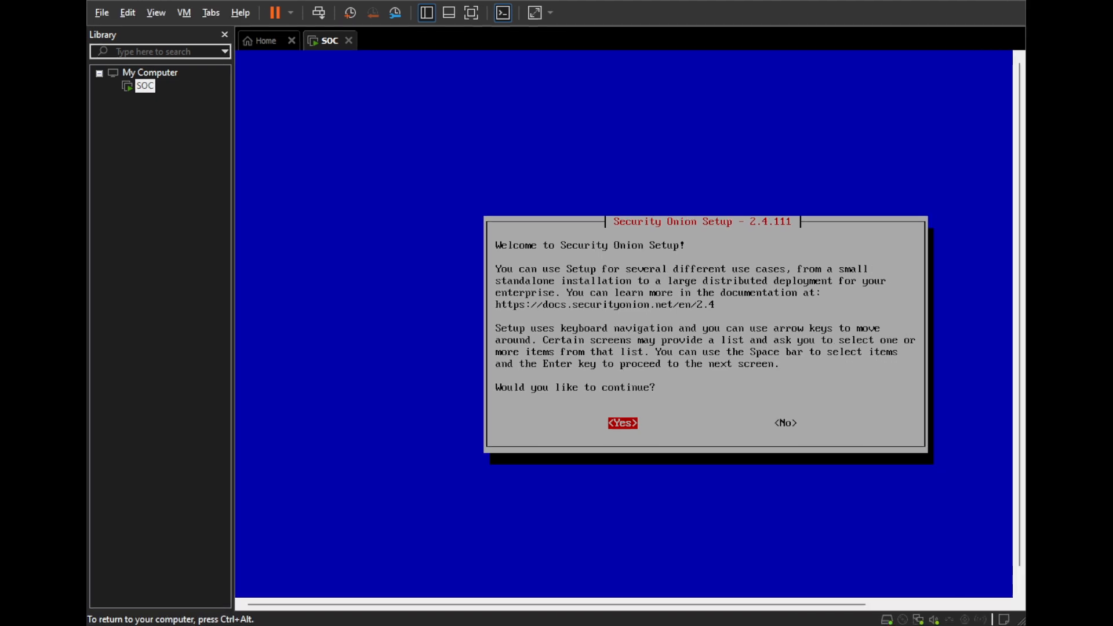
key(Return)
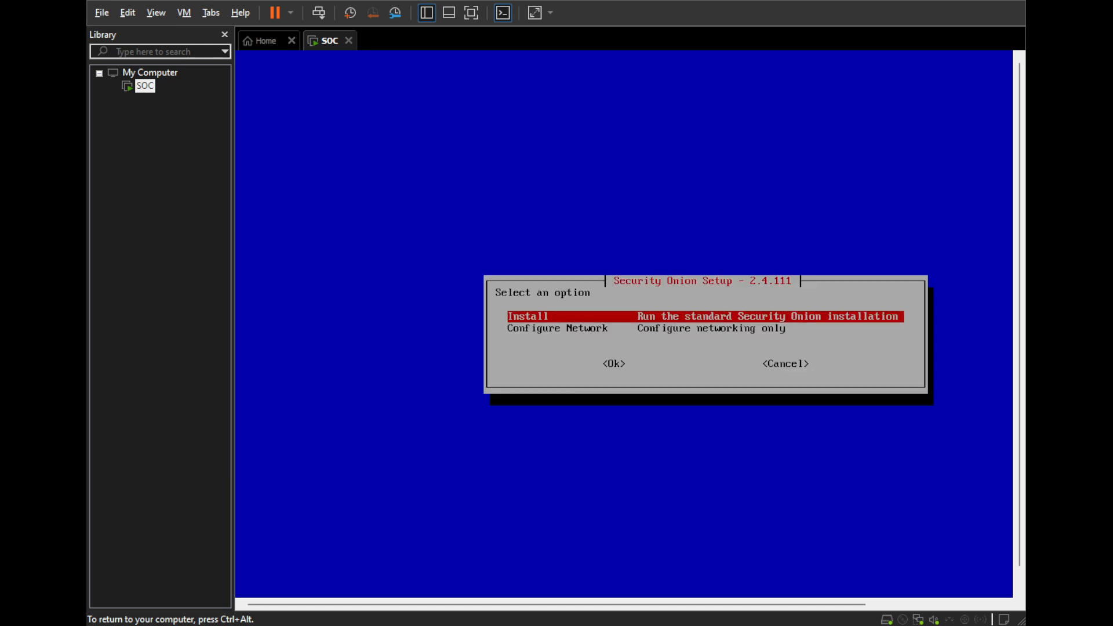
key(Return)
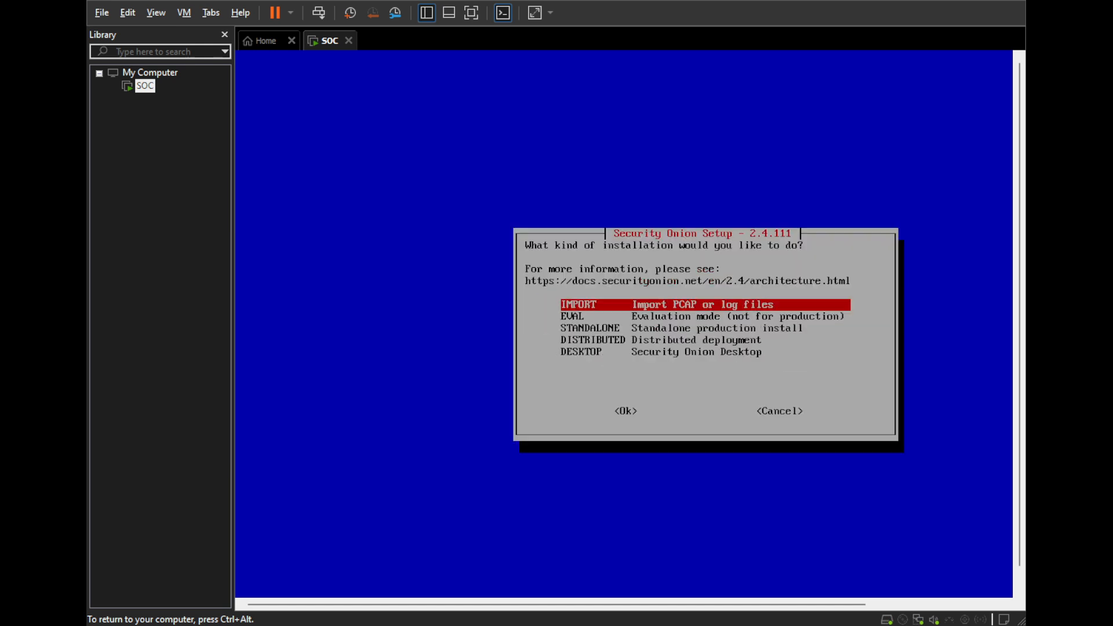
- Select the IMPORT installation type and the Standard manager option with Internet access
key(Down)
key(Up)
key(Return)
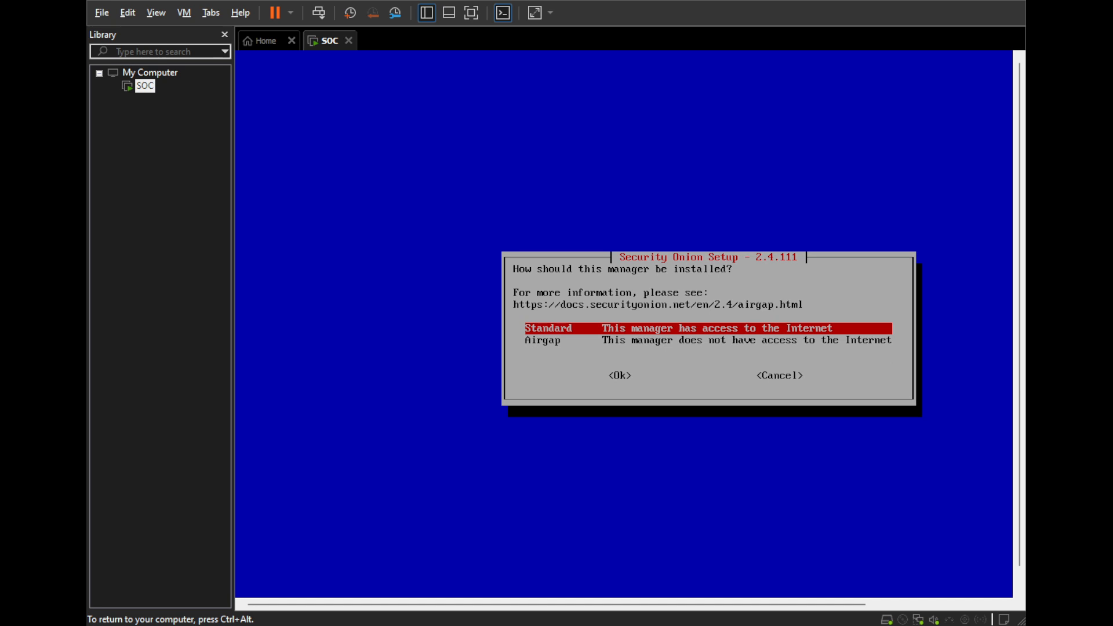
key(Return)
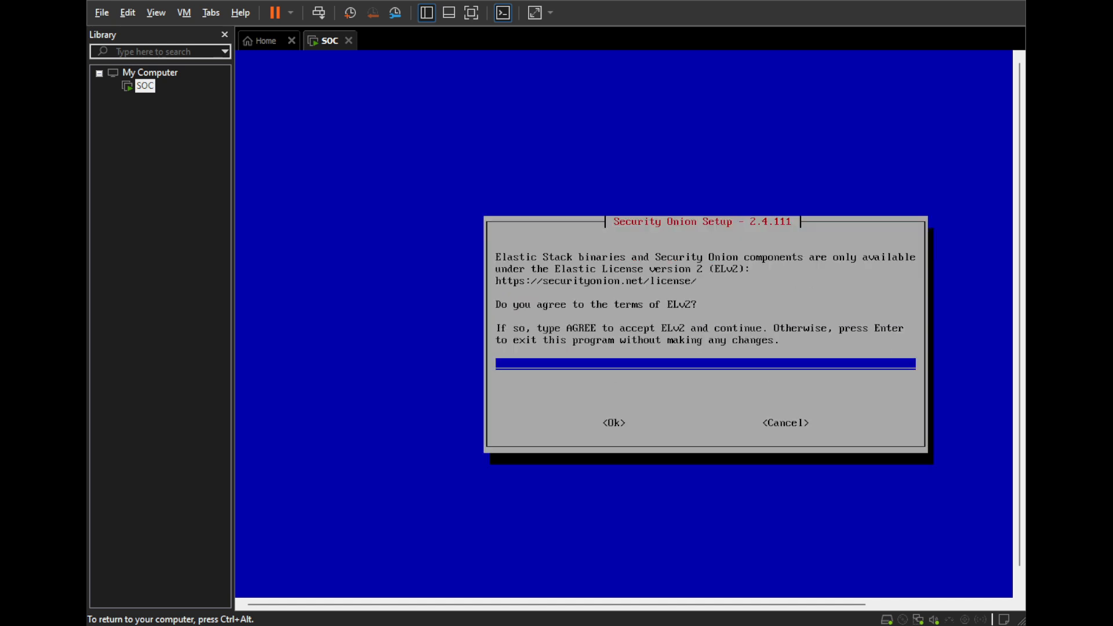
- Accept the Elastic License version 2 (ELv2) terms by entering "agree" and continue the setup
text(agree)
key(Tab)
key(Return)
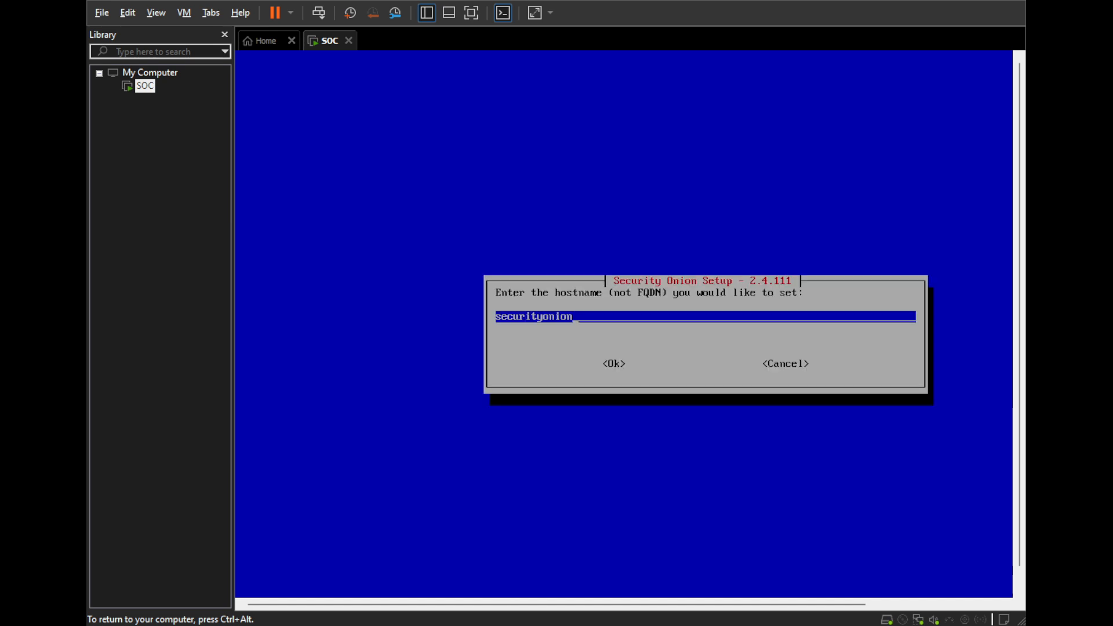
- Replace the default hostname with seconion and confirm it
key(BackSpace)
key(BackSpace)
key(BackSpace)
key(BackSpace)
text(econion)
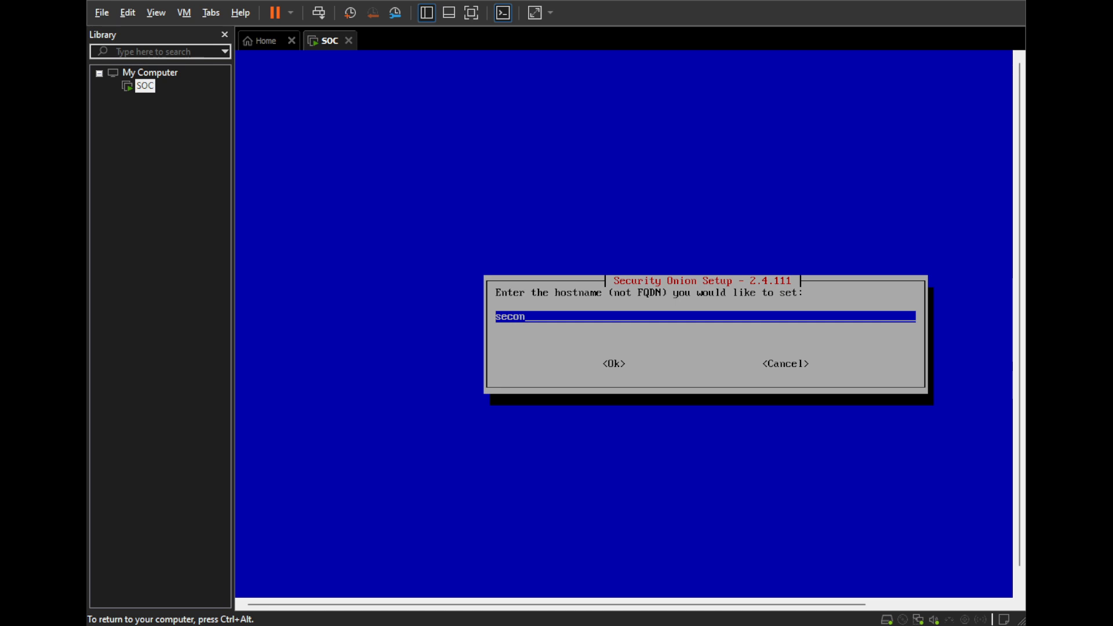
key(Tab)
key(Return)
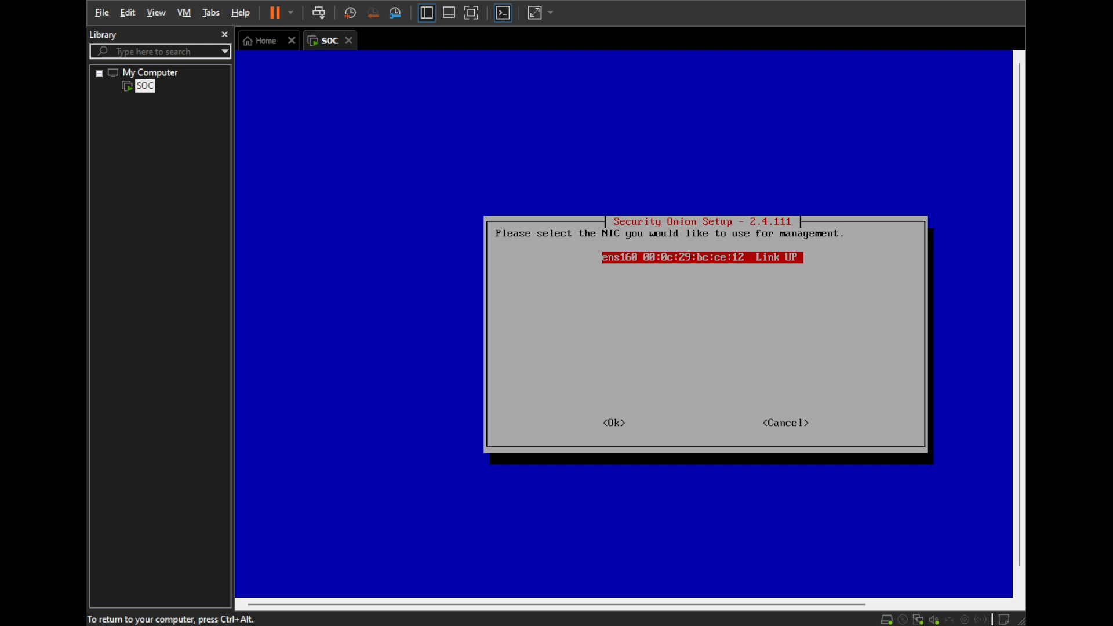
- Choose ens160 as the management NIC and configure it with a static IPv4 address
key(Tab)
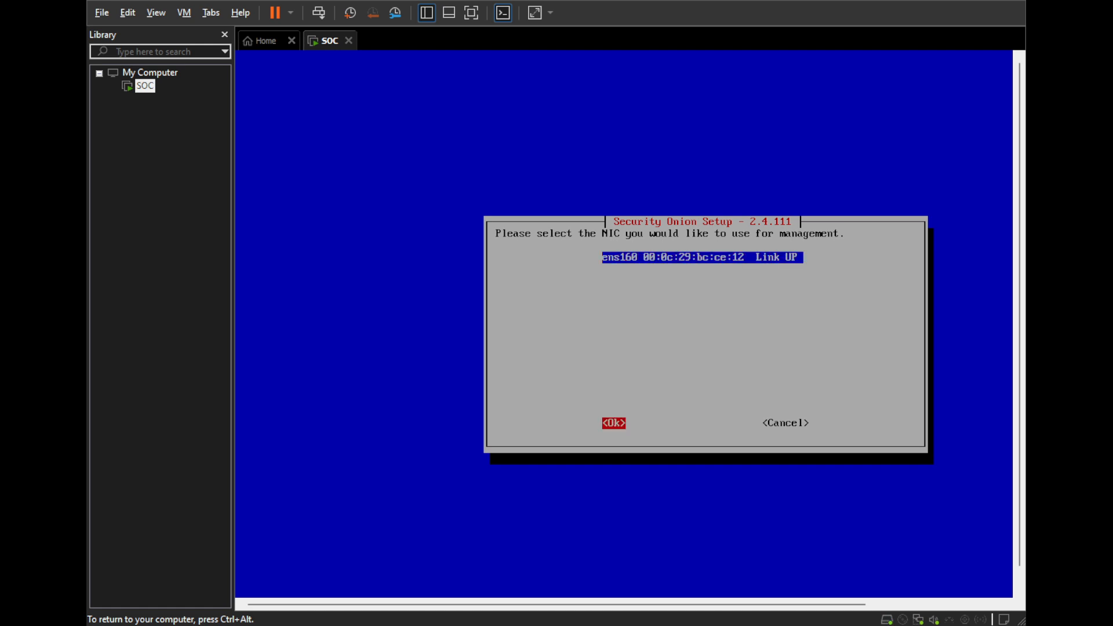
key(Return)
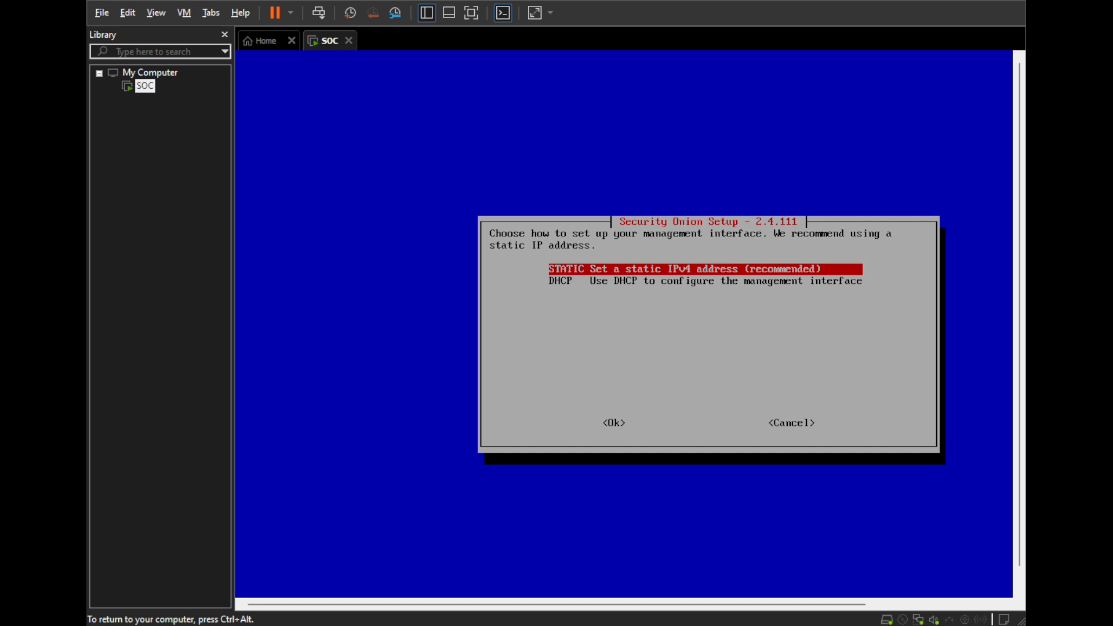
key(Return)
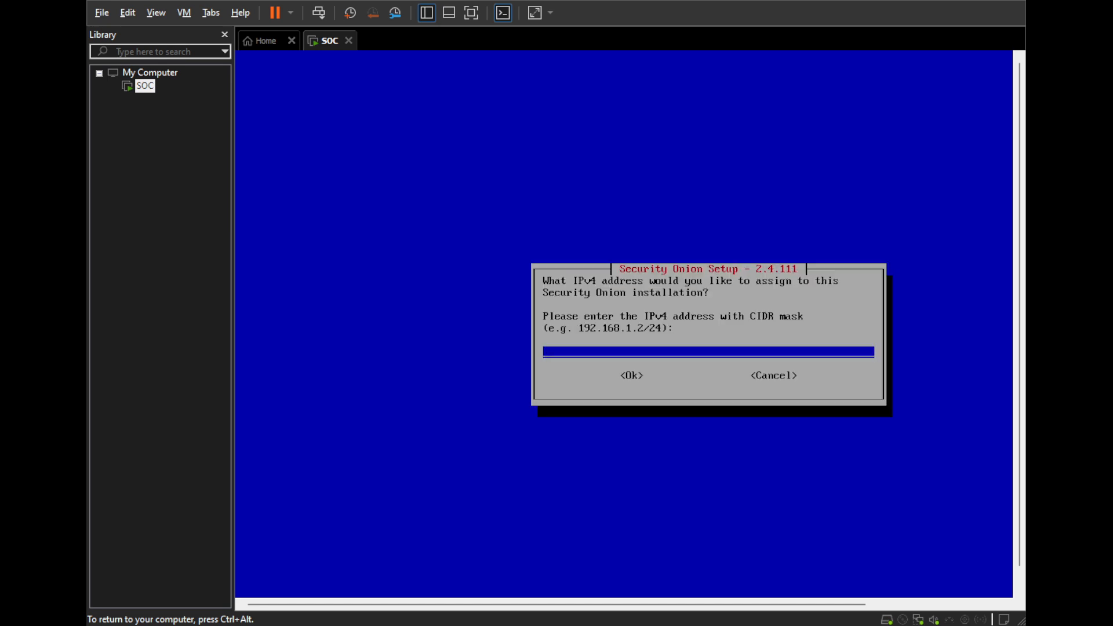
- Switch to the host's Command Prompt and list its full network configuration with ipconfig /all
key(ctrl+alt)
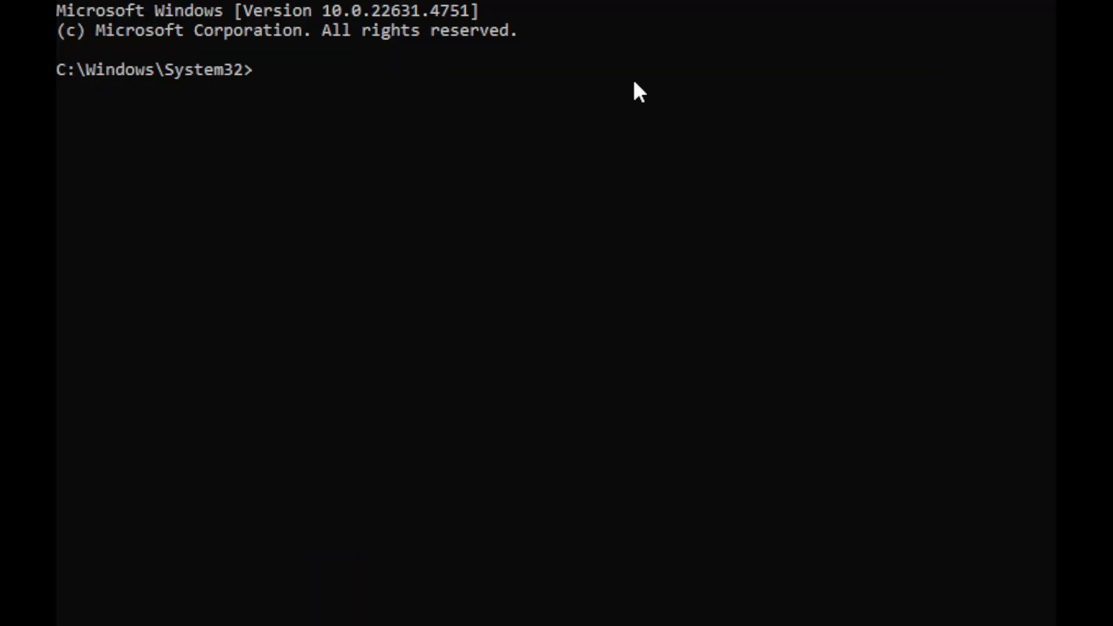
text(ipconfig /all)
key(Return)
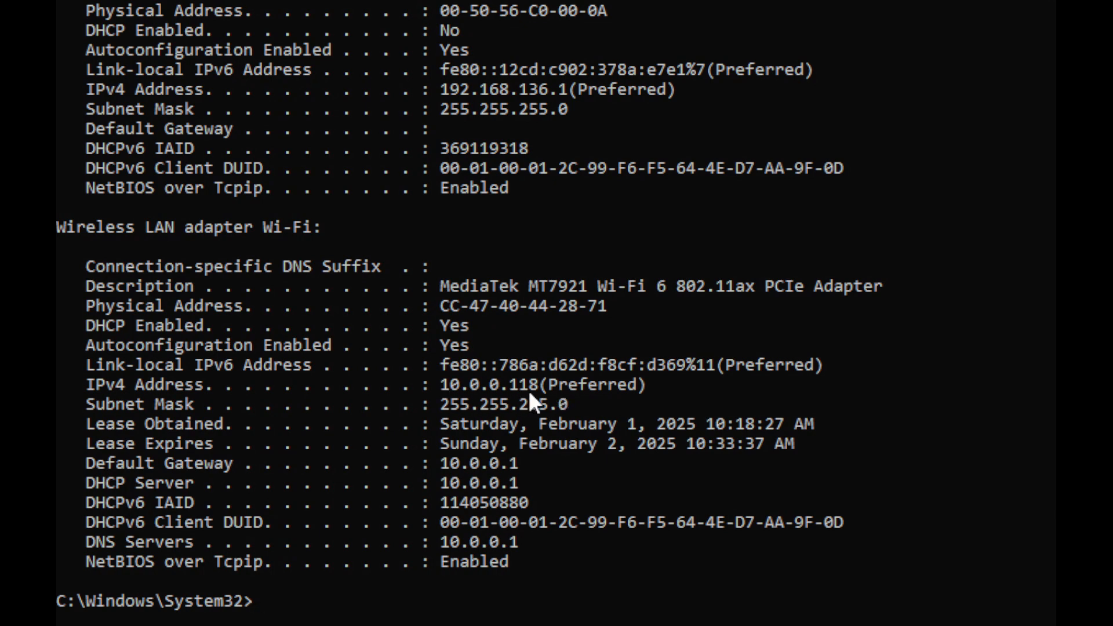
- Ping 10.0.0.150 from the host to check whether the address is in use
click(336, 601)
click(592, 443)
text(ping 10.0.0)
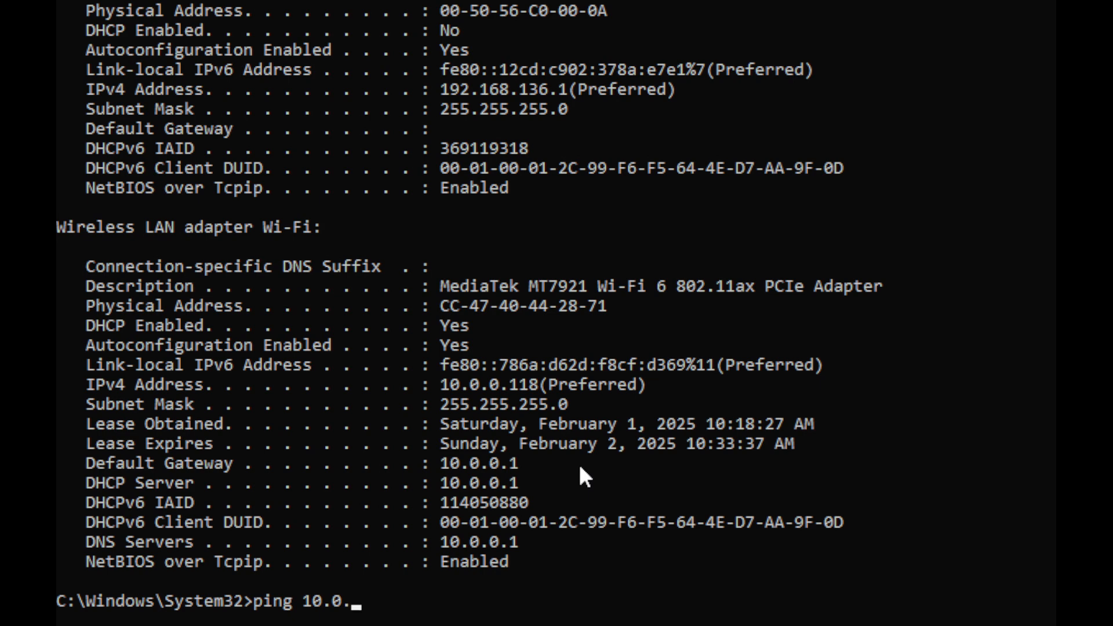
text(.150)
key(Return)
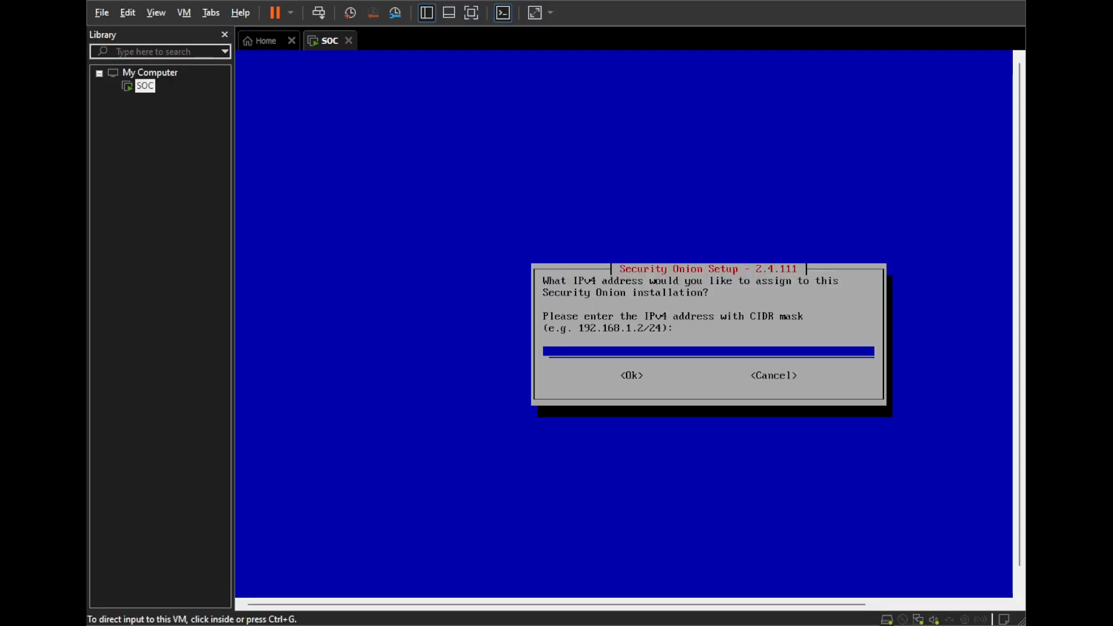
- Return to the virtual machine and assign the IPv4 address 10.0.0.150/24 to the Security Onion installation
key(ctrl+g)
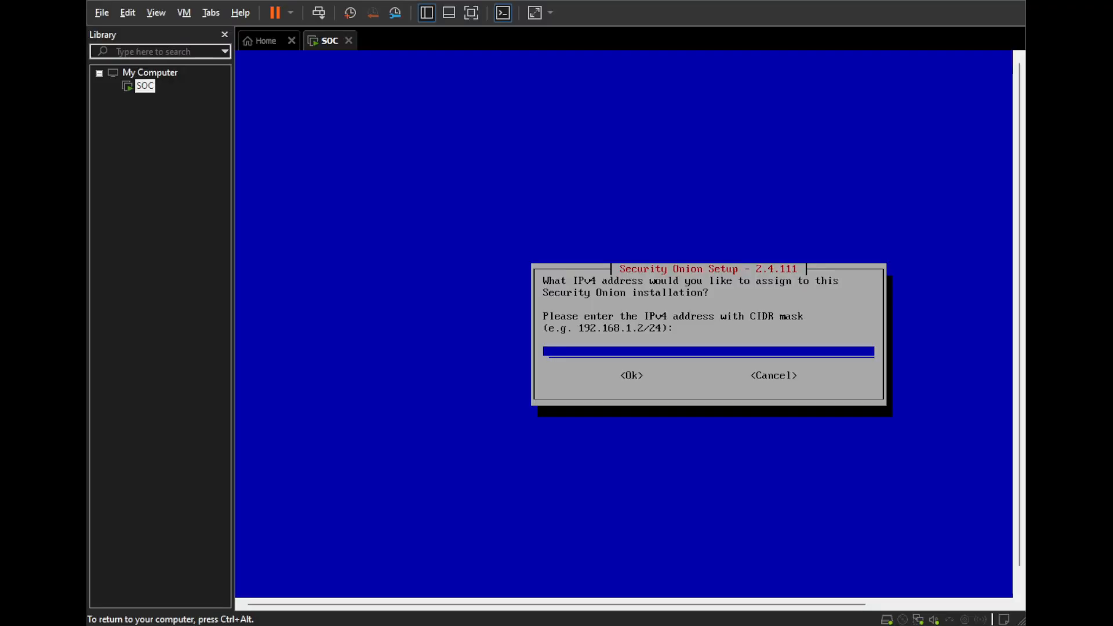
text(10)
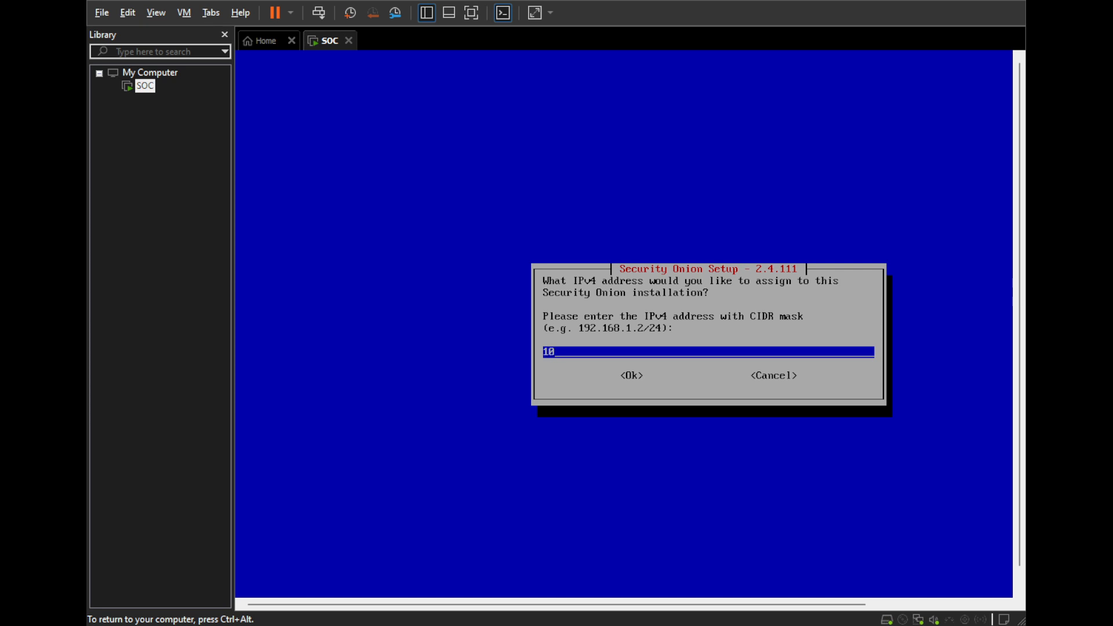
text(.0.0.150/24)
key(Tab)
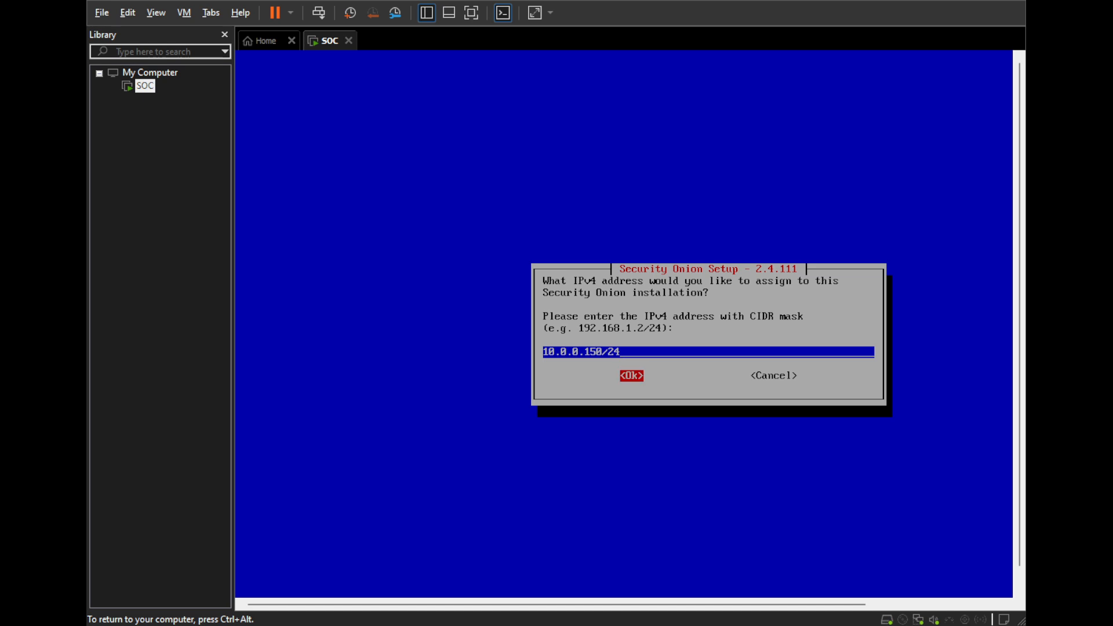
key(Return)
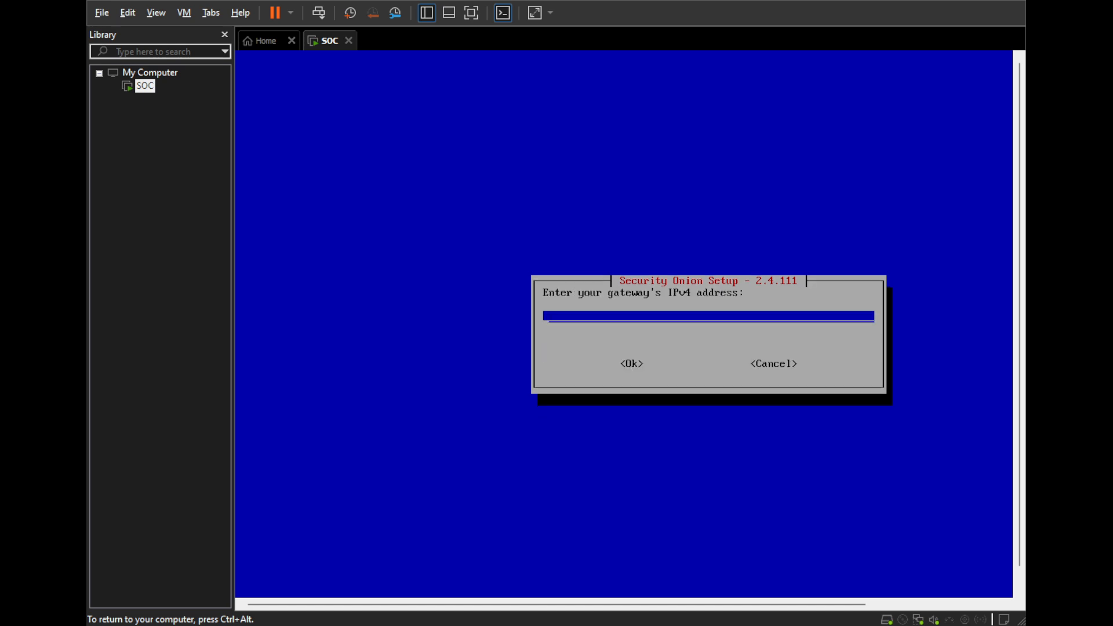
- Set the gateway's IPv4 address to 10.0.0.1 and confirm it
text(10.0.0.1)
key(ctrl+alt)
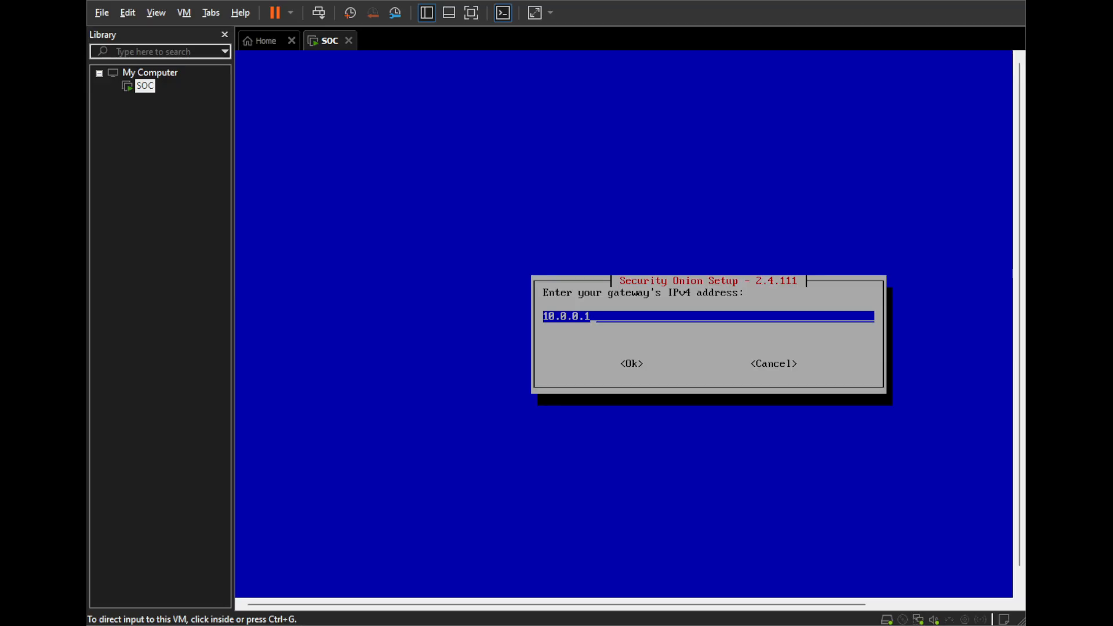
key(ctrl+g)
key(Tab)
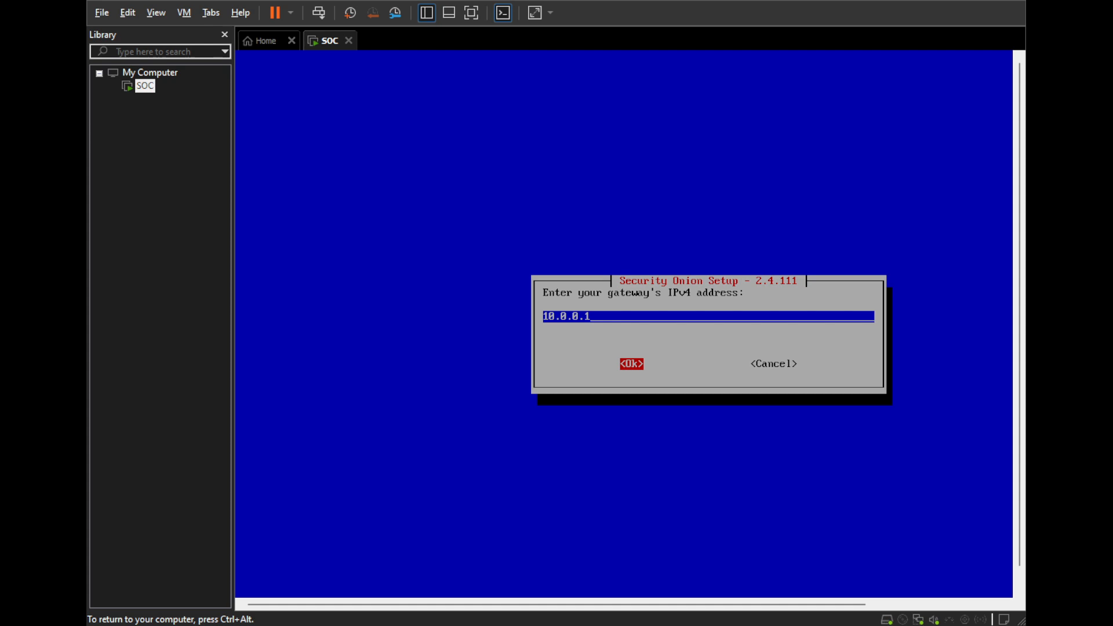
key(Return)
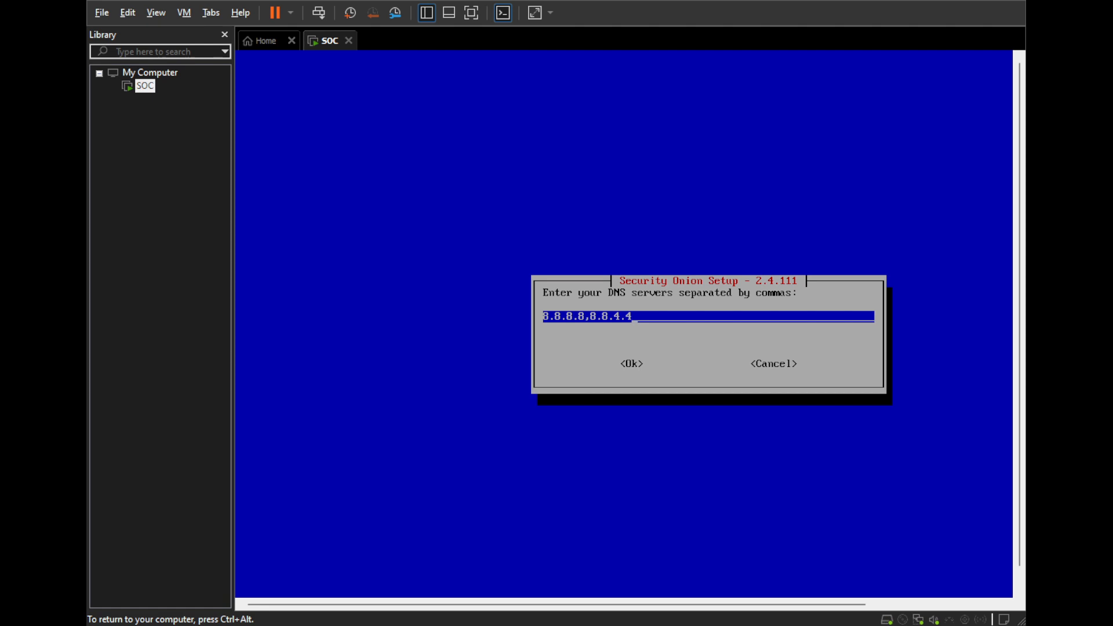
- Widen the VMware window slightly and accept 8.8.8.8,8.8.4.4 as the DNS servers
key(ctrl+alt)
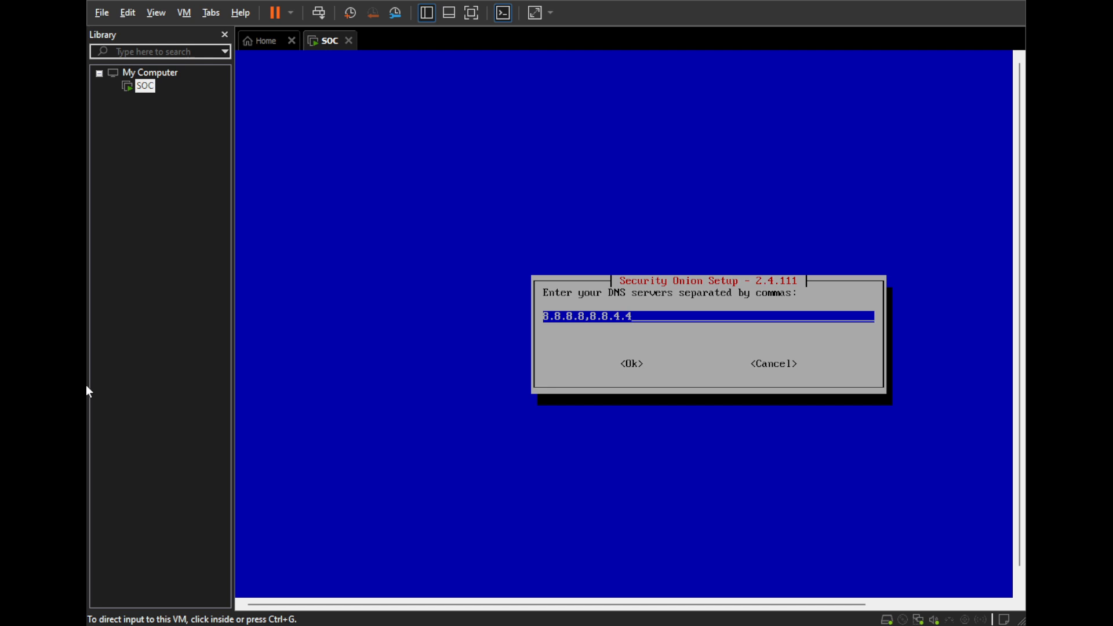
drag(87, 385, 51, 385)
click(325, 371)
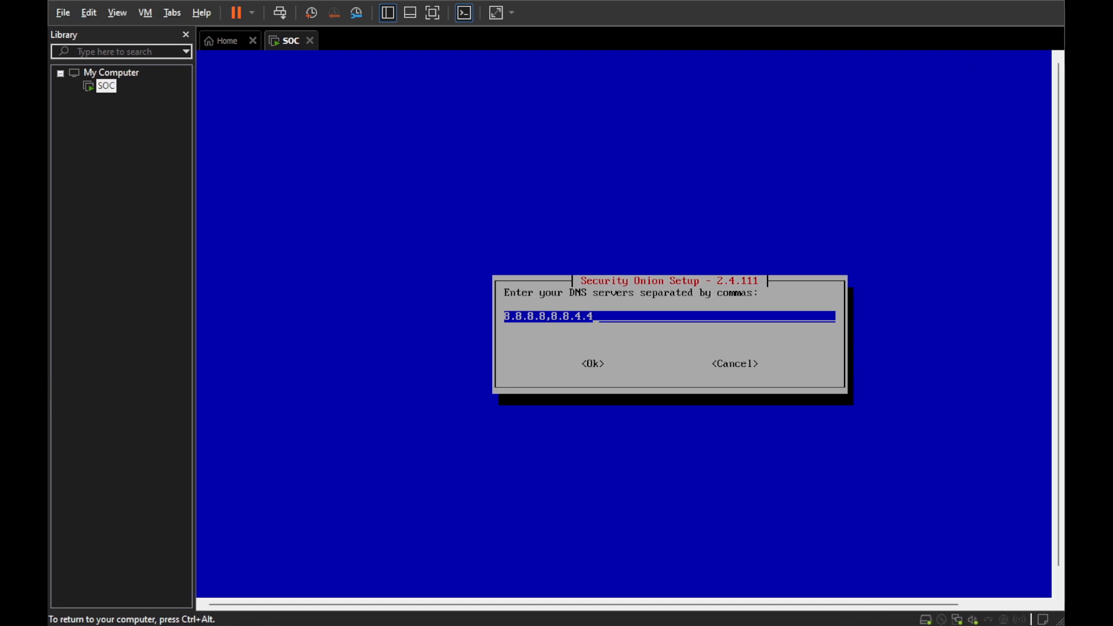
key(Tab)
key(Return)
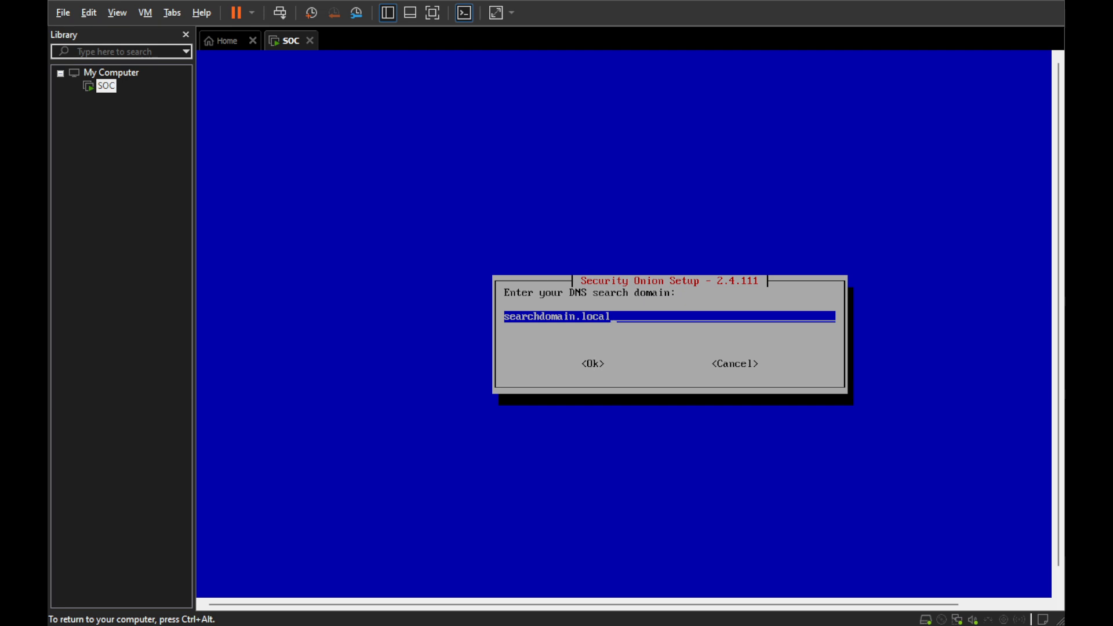
- Set the DNS search domain to seconion.local and confirm it
key(BackSpace)
key(BackSpace)
key(BackSpace)
key(BackSpace)
key(BackSpace)
key(BackSpace)
key(BackSpace)
key(BackSpace)
key(BackSpace)
key(BackSpace)
key(BackSpace)
key(BackSpace)
text(seconion)
key(Tab)
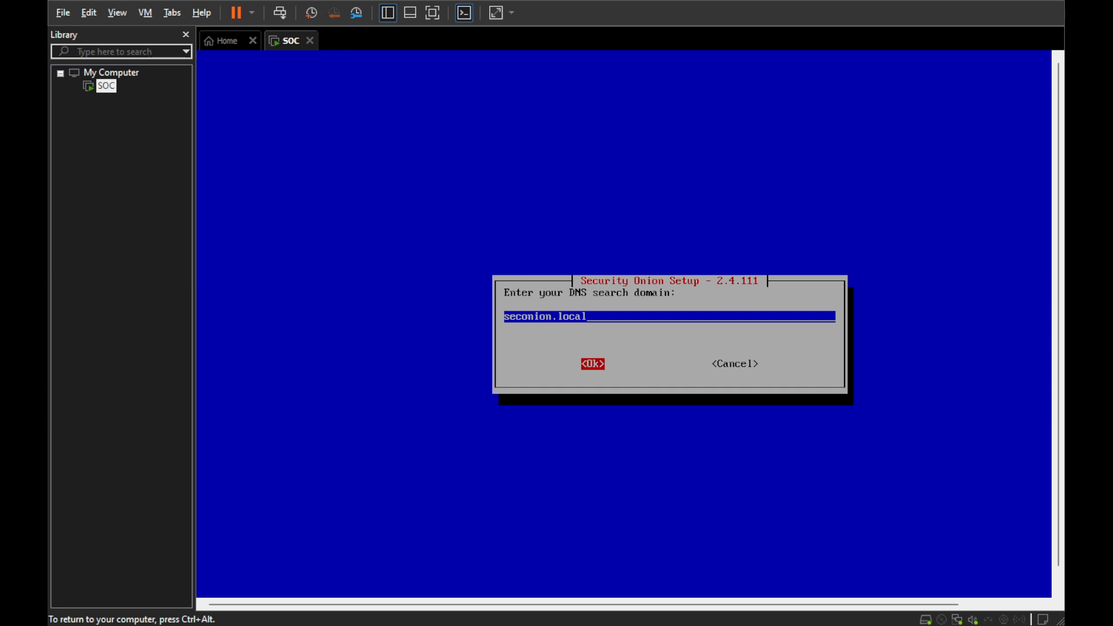
key(Return)
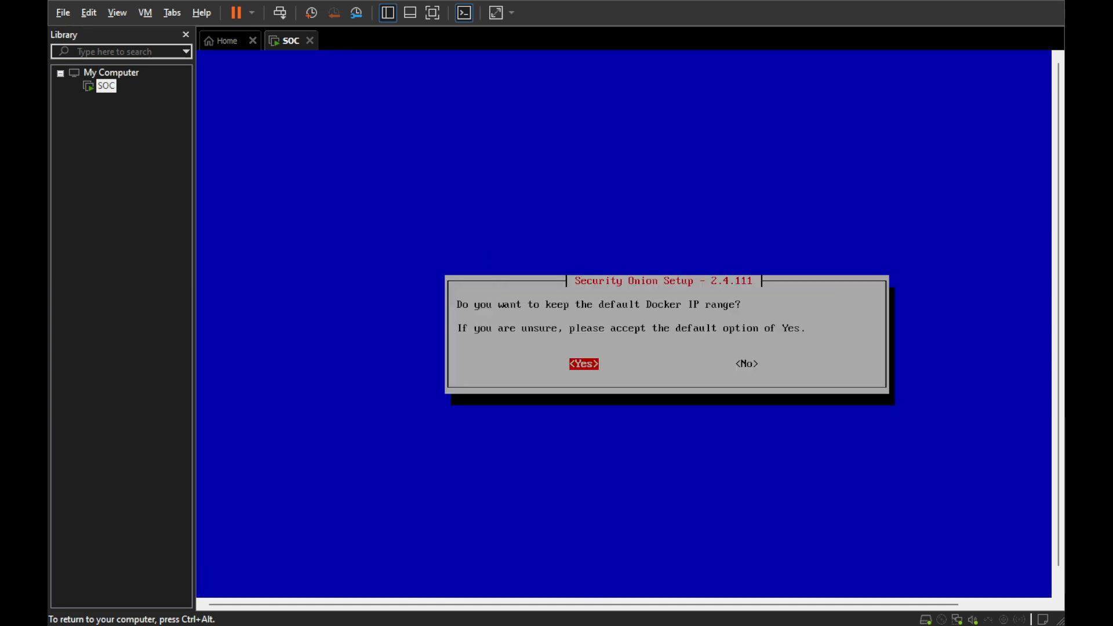
- Keep the default Docker IP range and select the Direct Internet connection
key(Return)
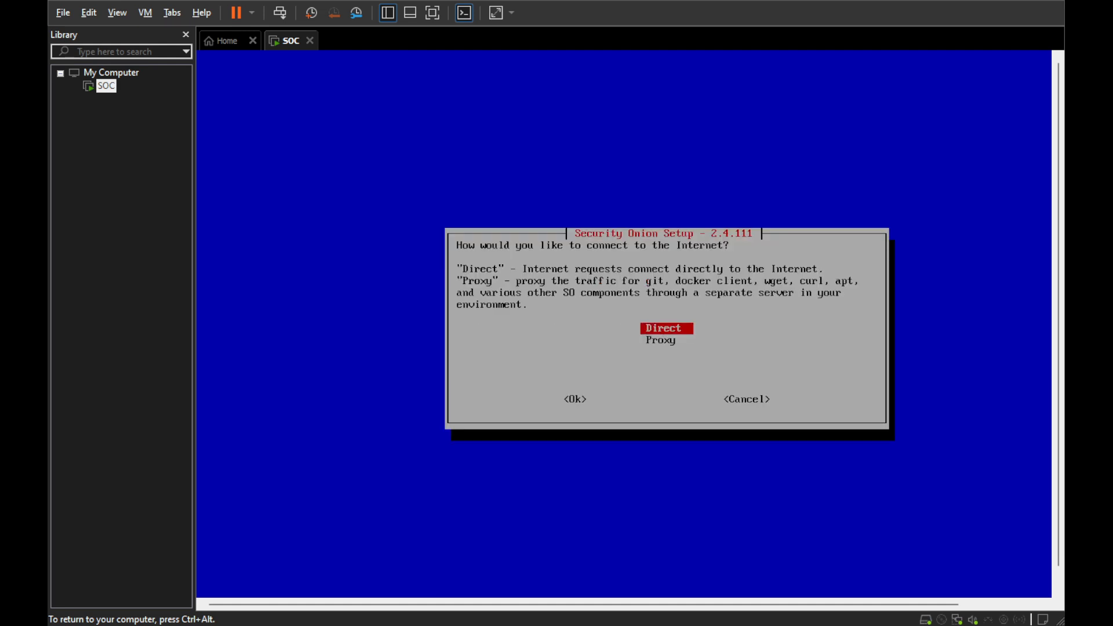
key(Return)
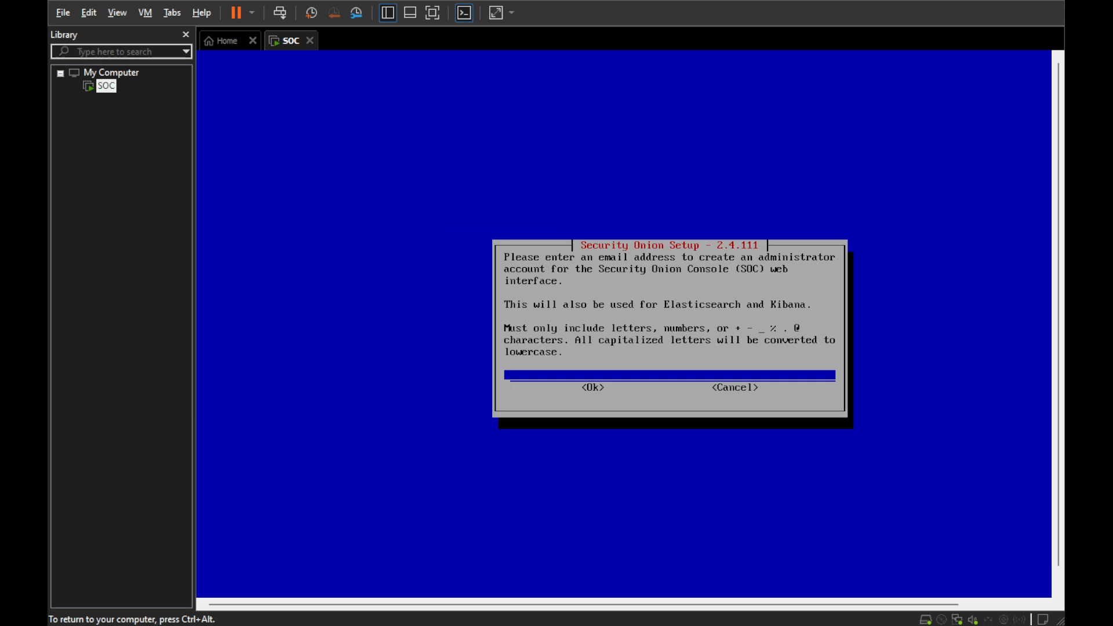
- Enter the administrator's e-mail address for the Security Onion Console web interface account
text(admin@admin.com)
key(Tab)
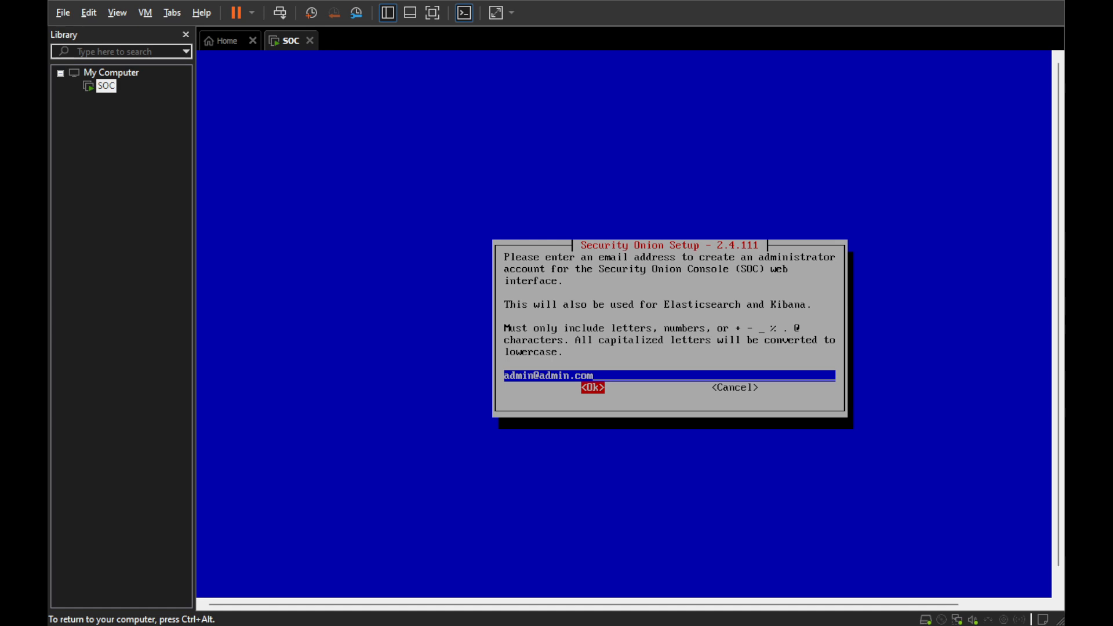
key(Return)
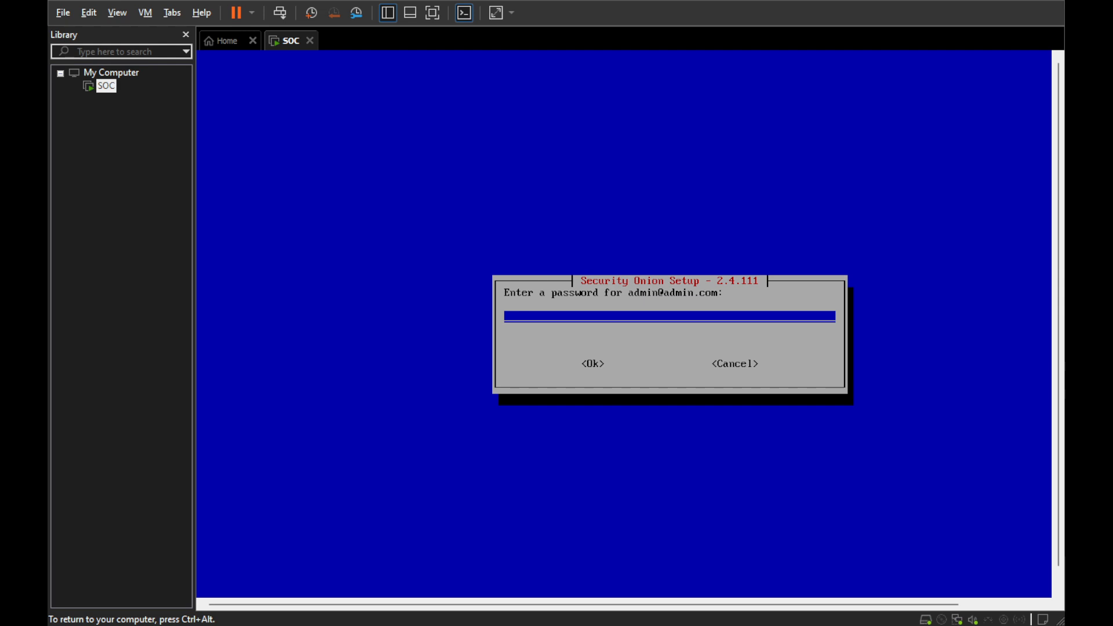
- Enter the web administrator account's password and re-enter it for confirmation
text(*********)
key(Tab)
key(Return)
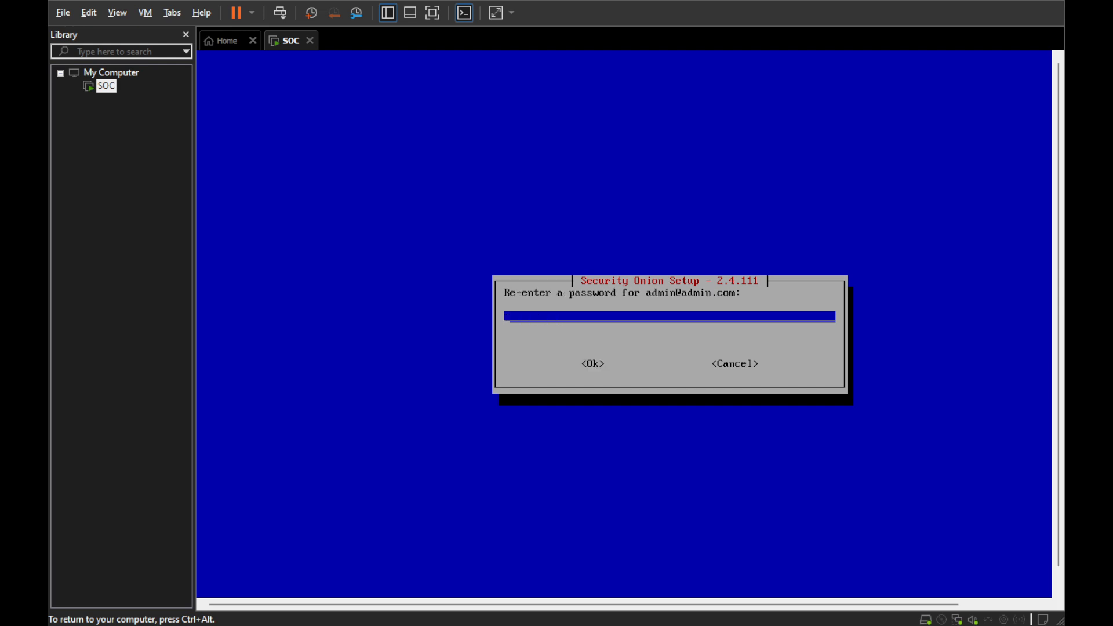
text(*********)
key(Tab)
key(Return)
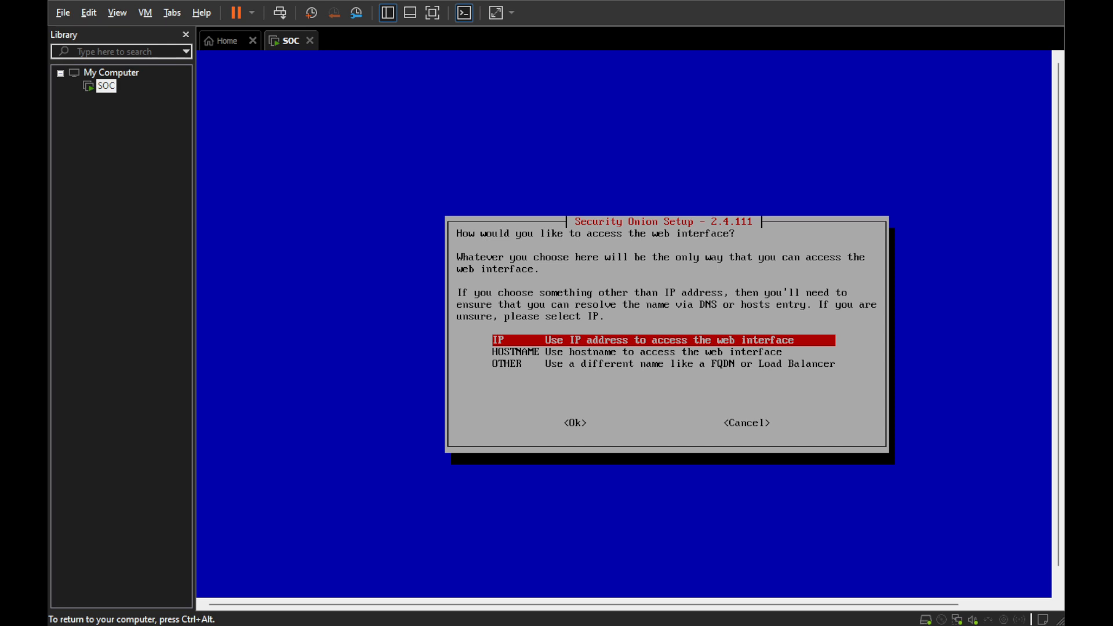
- Use the IP address to access the web interface and allow access from the range 10.0.0.0/8
key(Return)
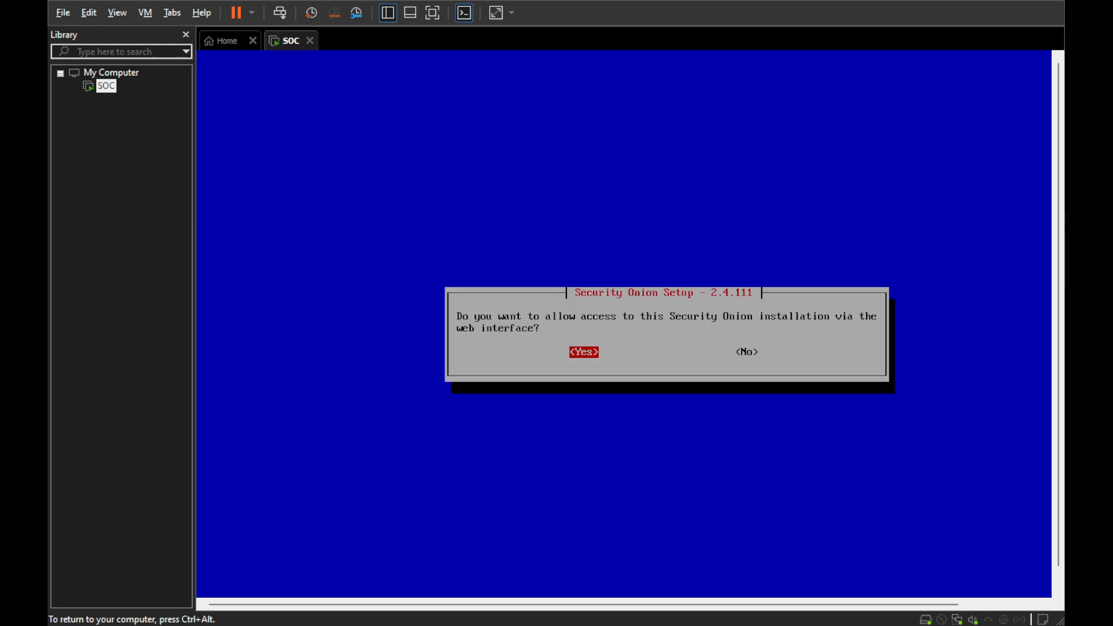
key(Return)
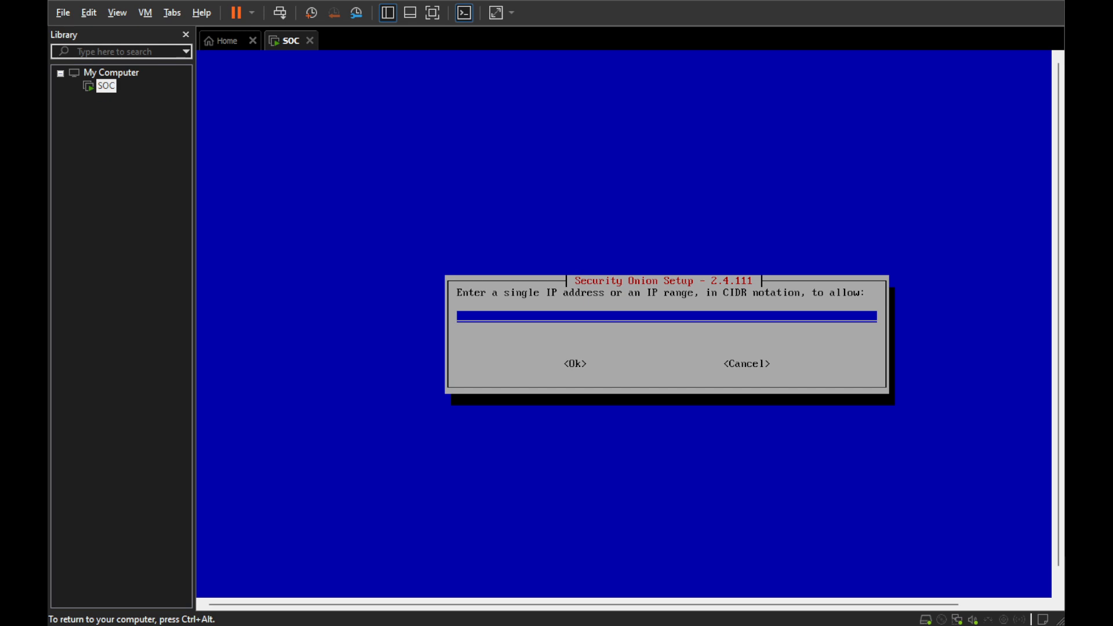
text(10.0.0.0/8)
key(Tab)
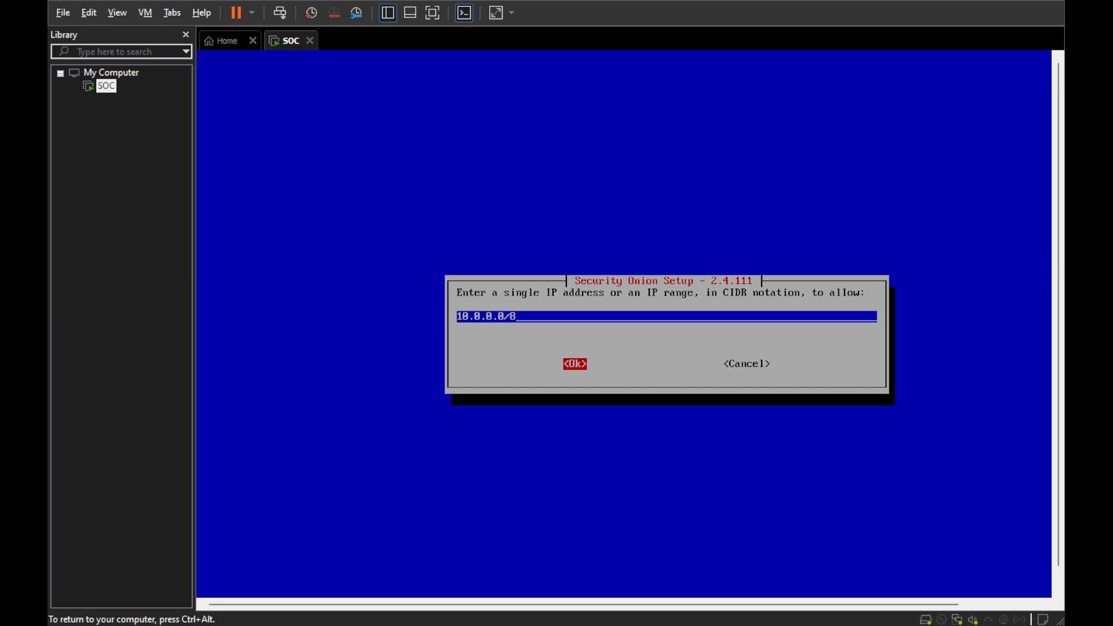
key(Return)
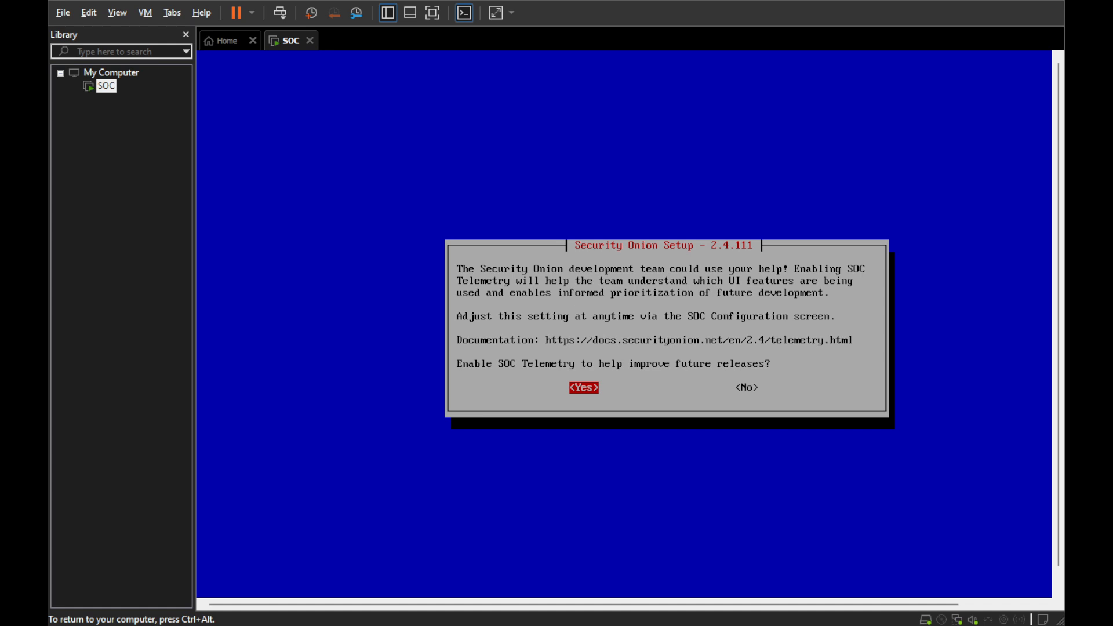
- Decline SOC Telemetry and proceed with the installation using the summarized options
key(Right)
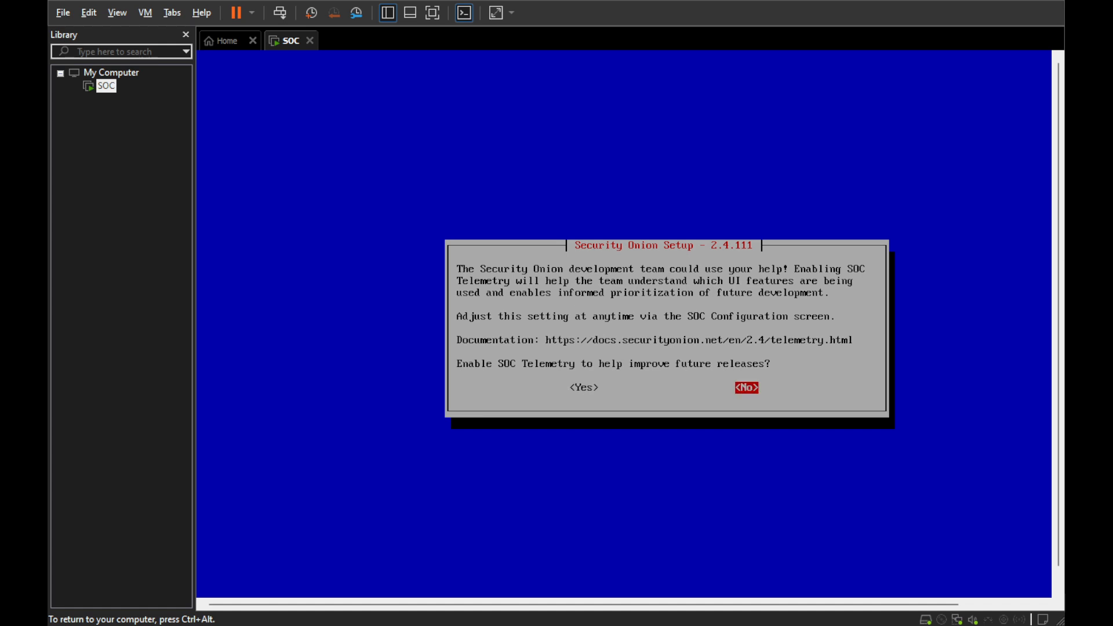
key(Return)
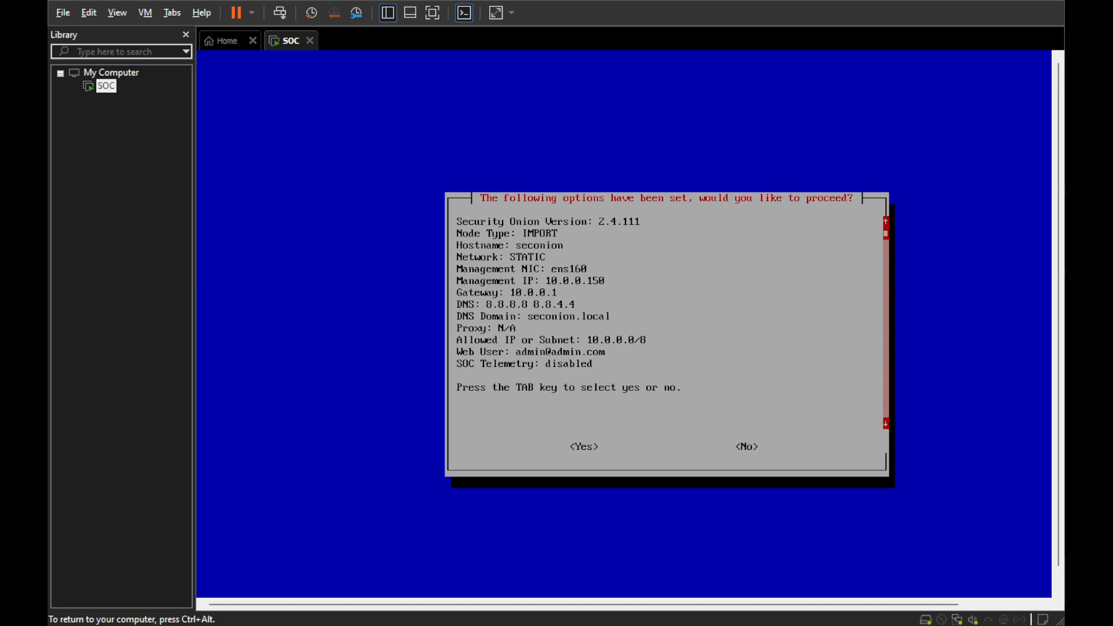
key(ctrl+alt)
key(ctrl+g)
key(Tab)
key(Return)
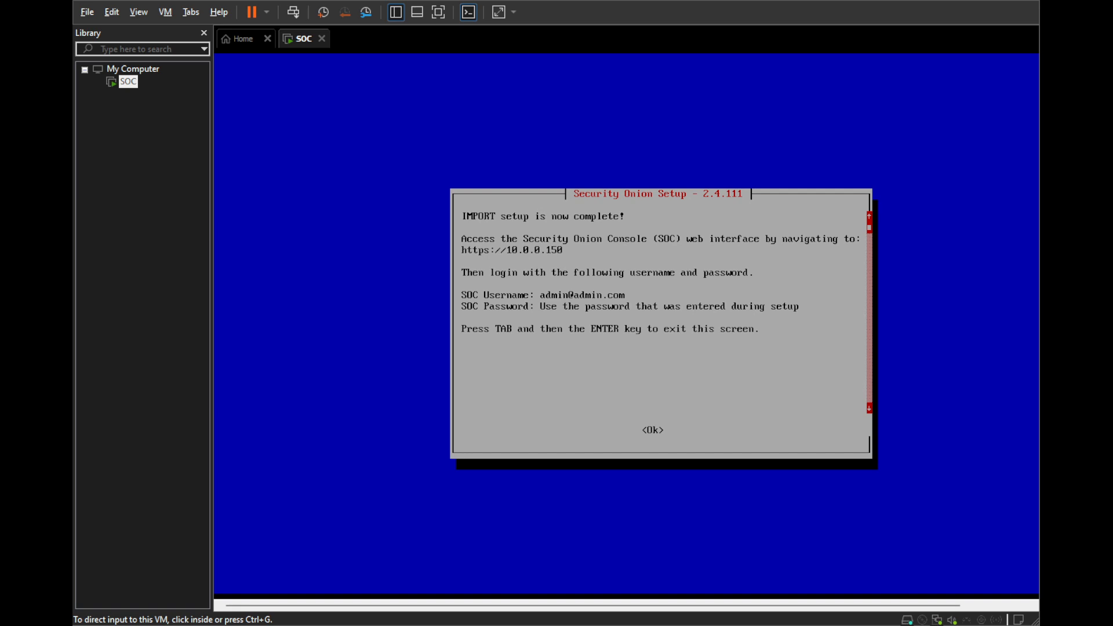
- Switch to Chrome, browse to 10.0.0.150 and proceed past the privacy warning to the Security Onion login page
key(ctrl+g)
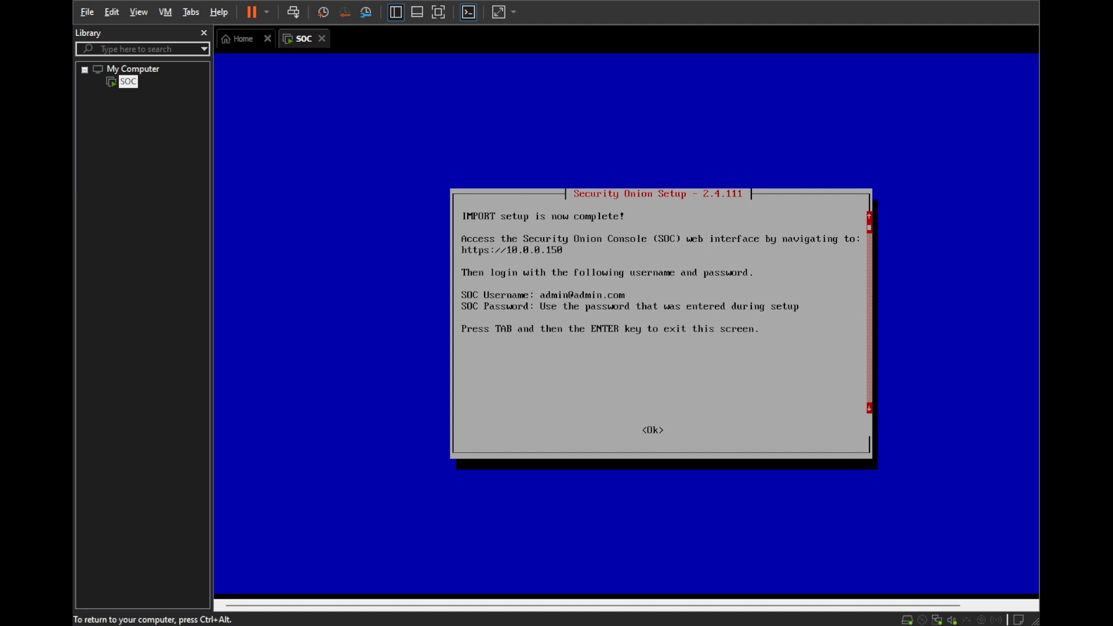
key(ctrl+alt)
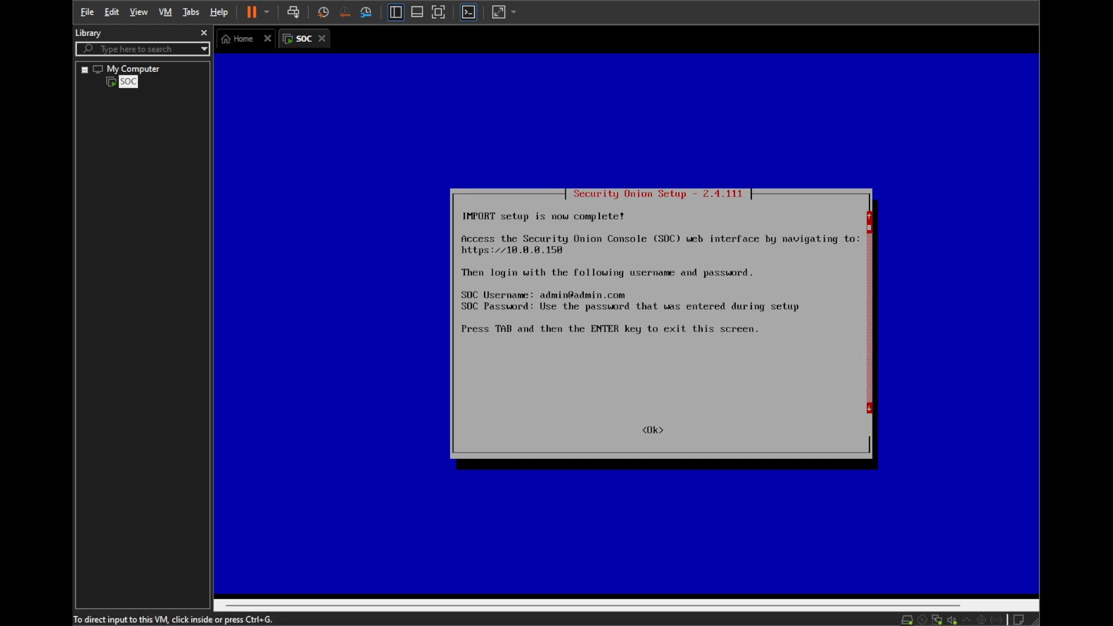
key(alt+Tab)
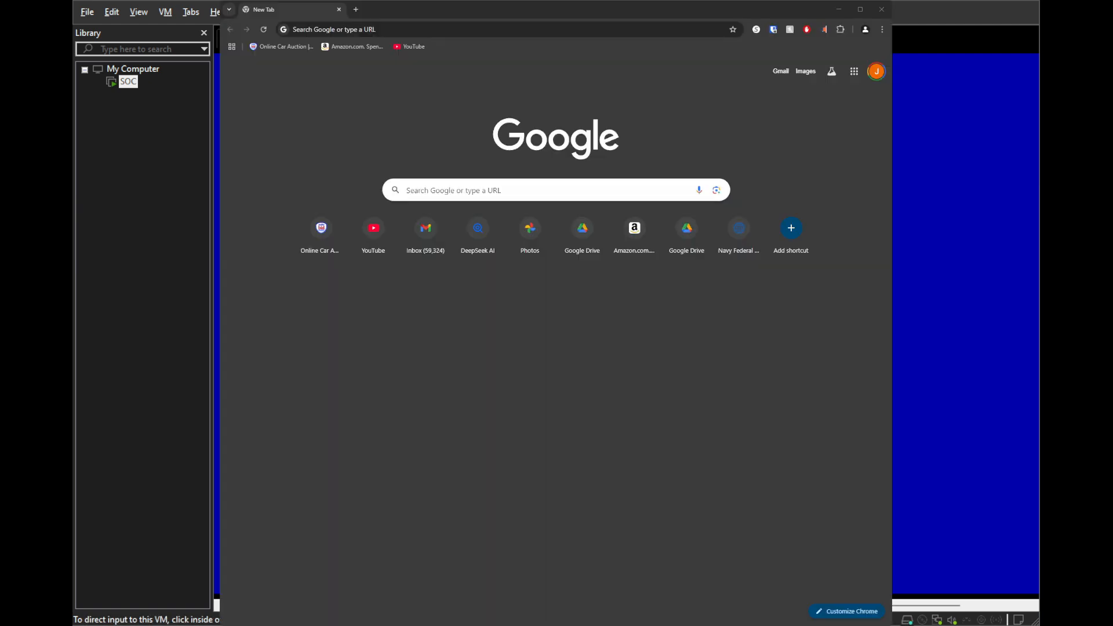
drag(219, 271, 132, 276)
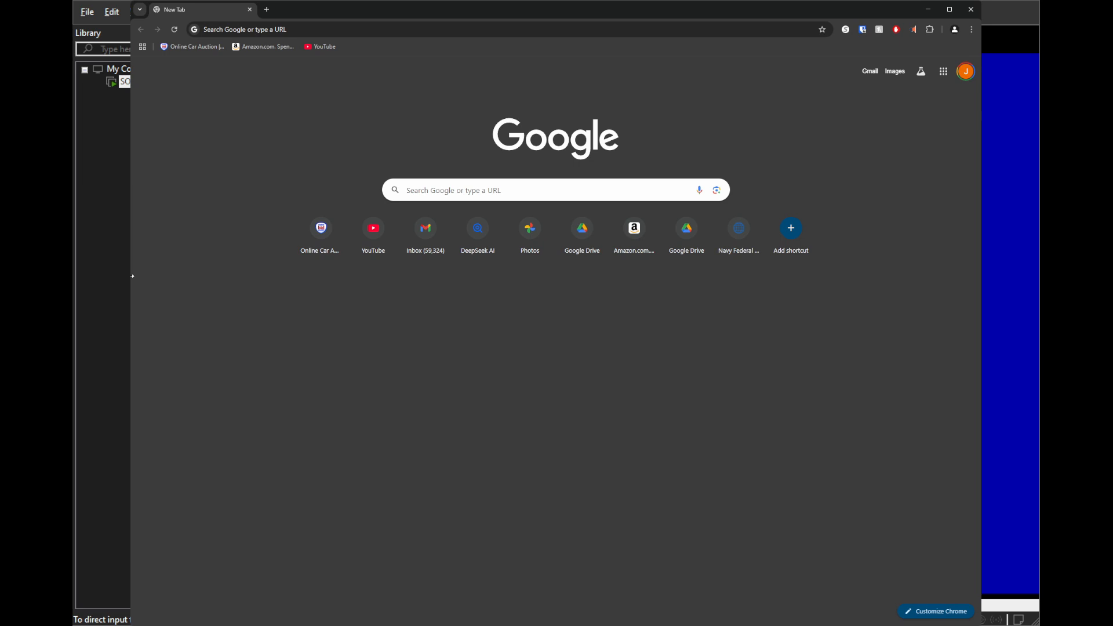
click(282, 27)
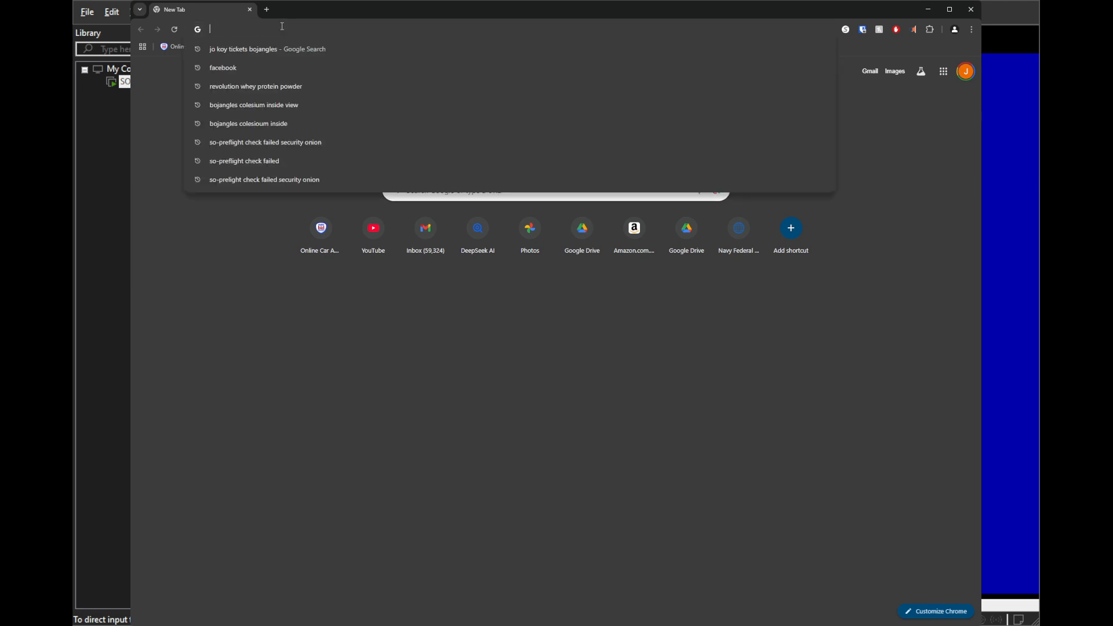
text(10.0.0.)
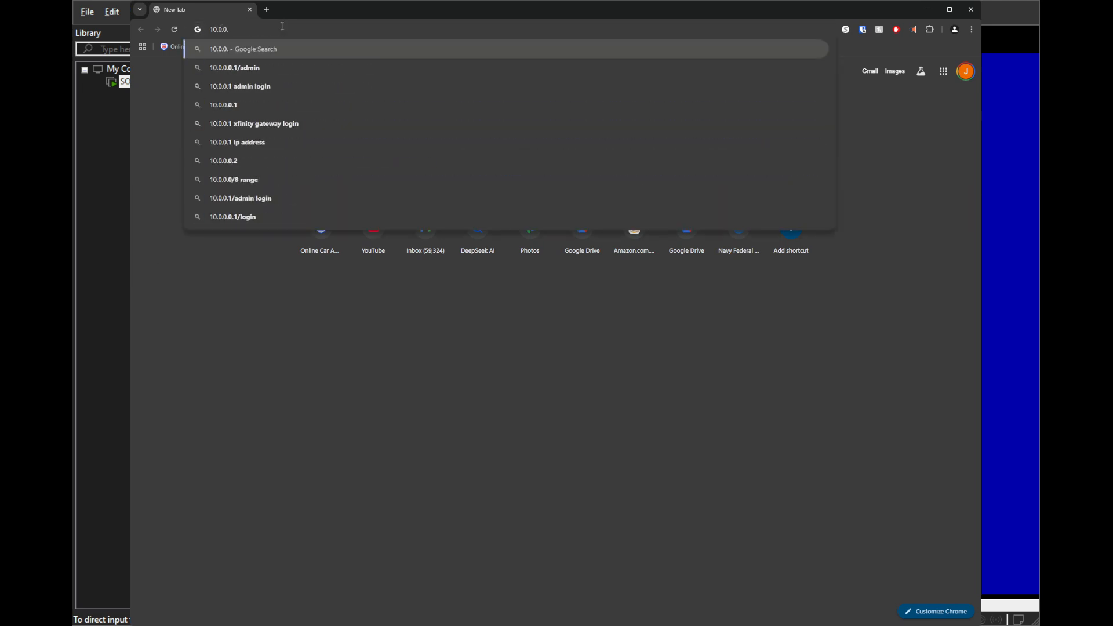
text(150)
key(Return)
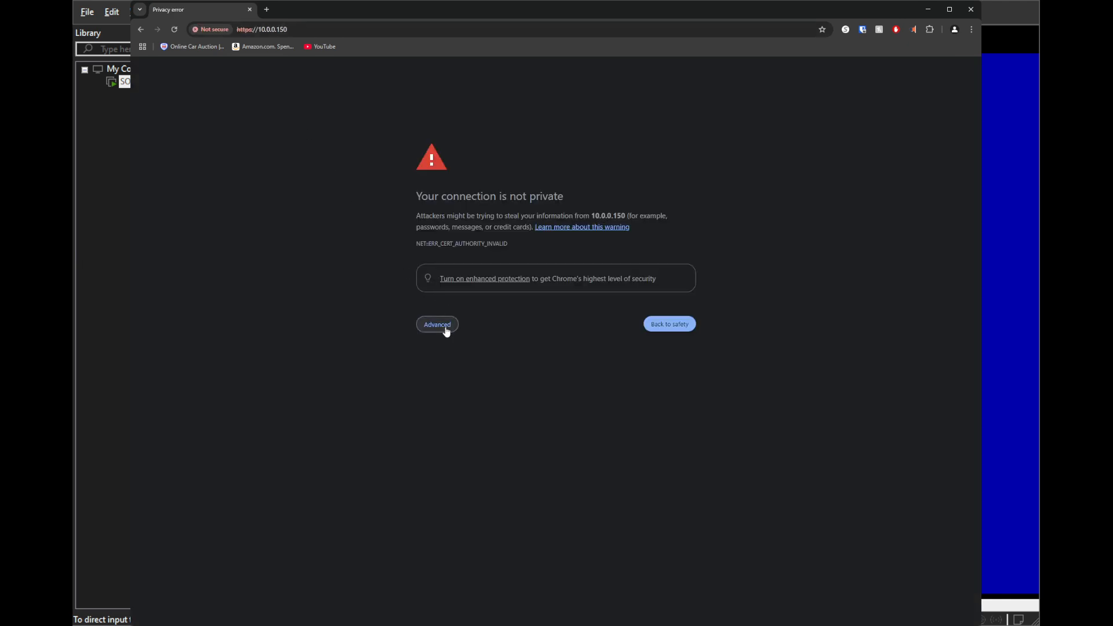
click(447, 330)
click(457, 397)
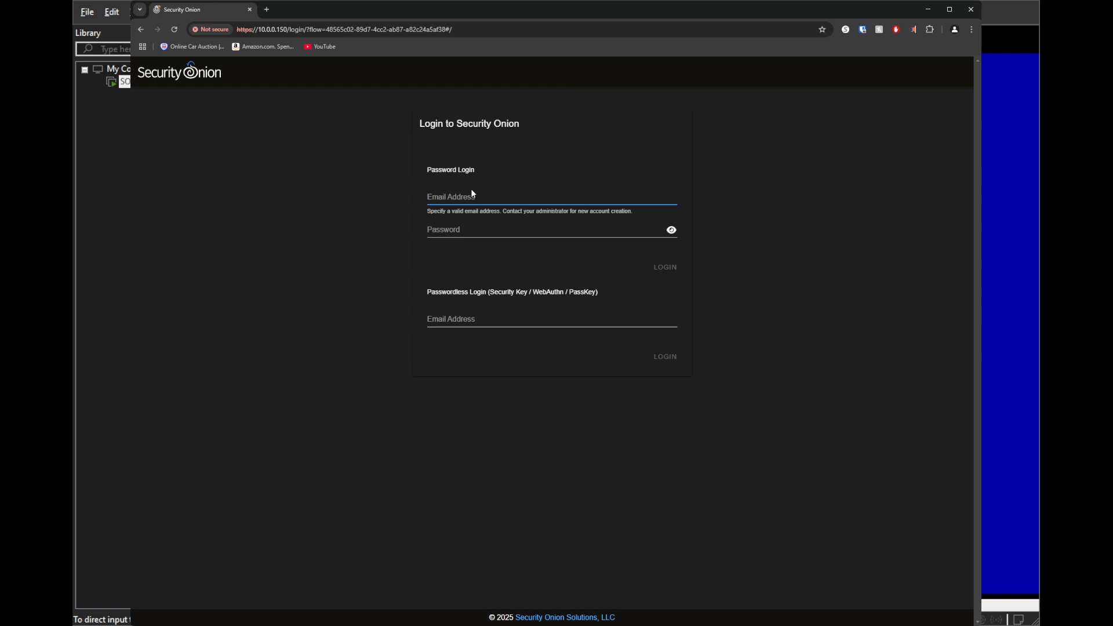
- Log in to Security Onion with the administrator's e-mail address and the web account password
text(admin@admin.com)
key(Tab)
text(a********)
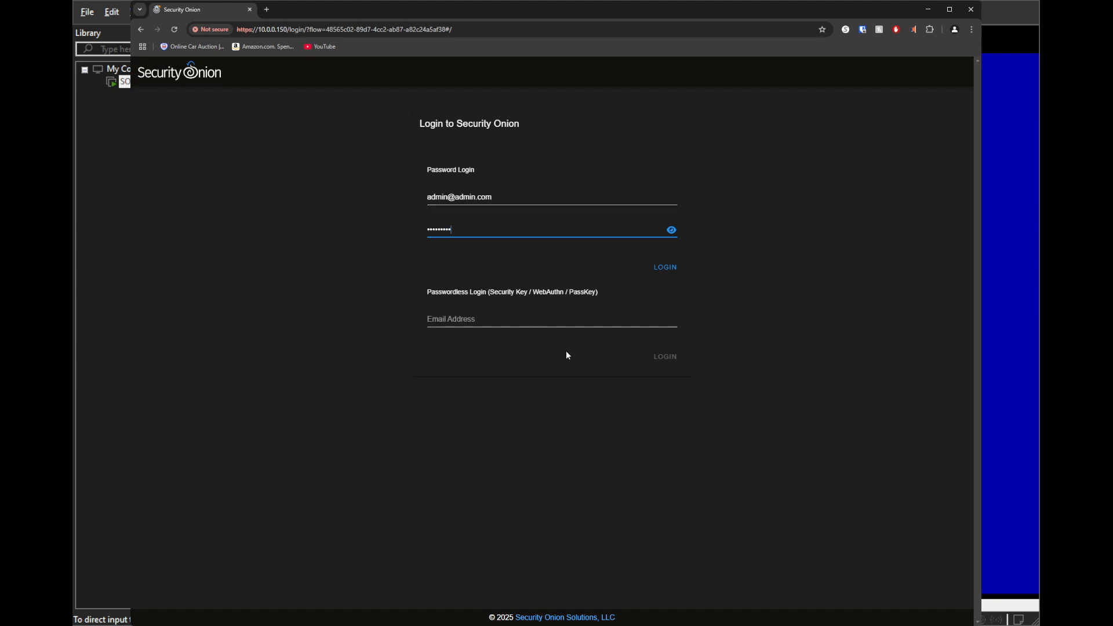
click(662, 268)
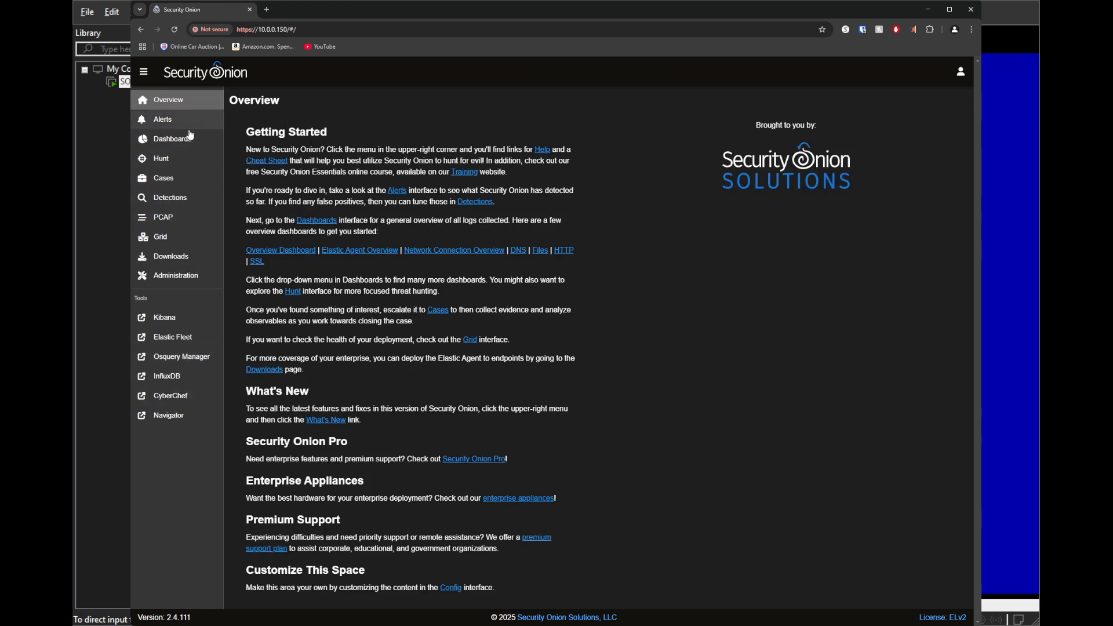
- Open the Grid page and examine the seconion node's status and container details
click(174, 240)
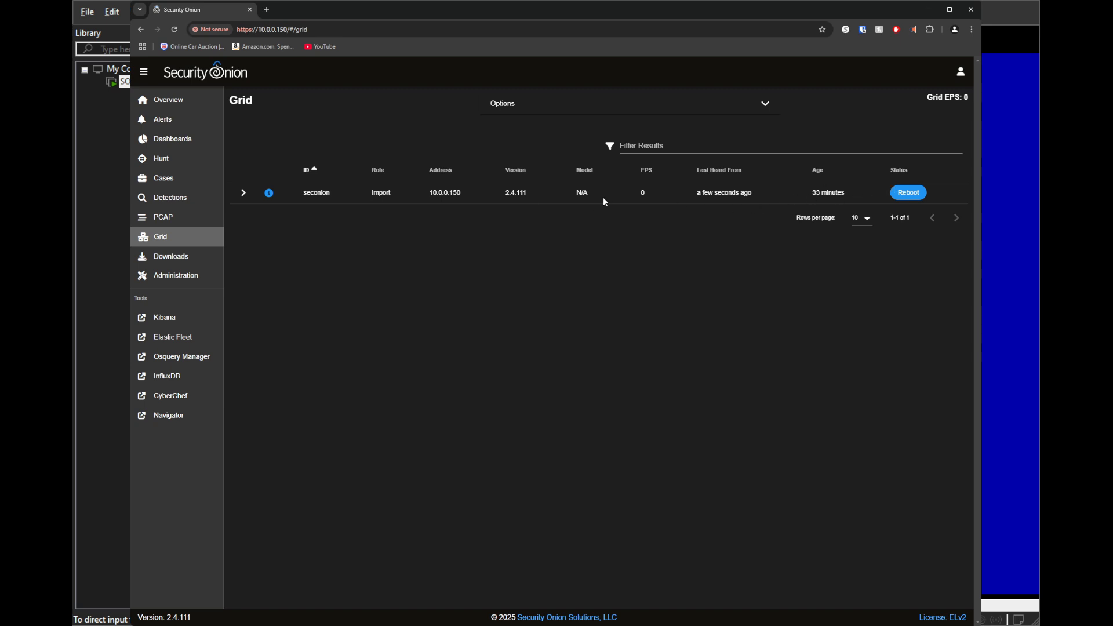
click(242, 193)
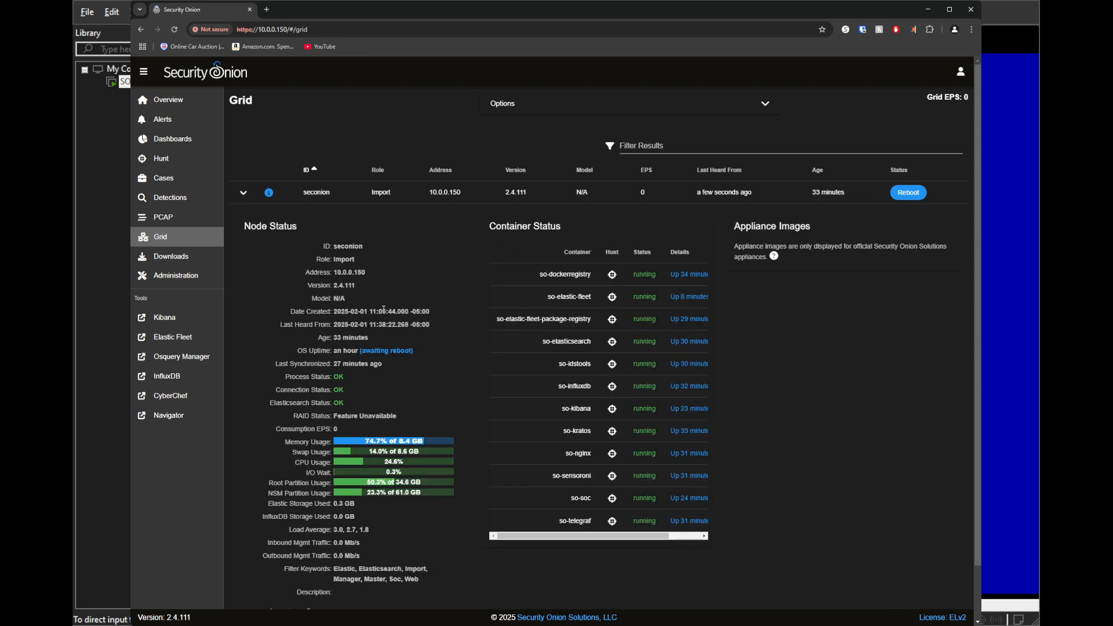
scroll(387, 383, down, 1)
scroll(583, 417, up, 1)
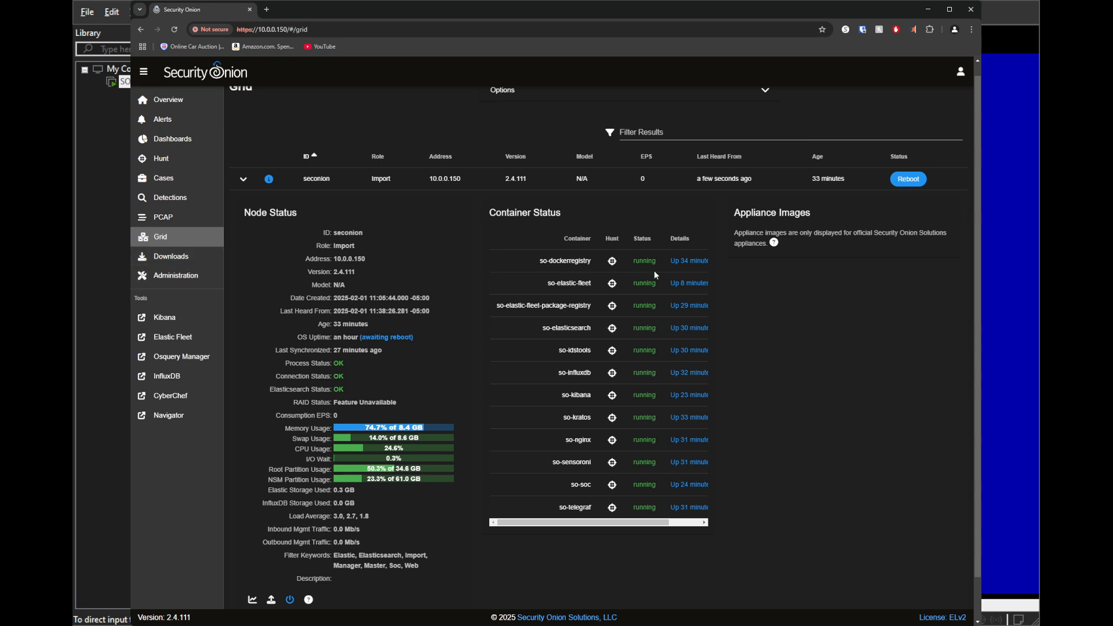
- Look over the Administration entries, the CyberChef tool, and the Overview and Dashboards pages of the console
click(175, 277)
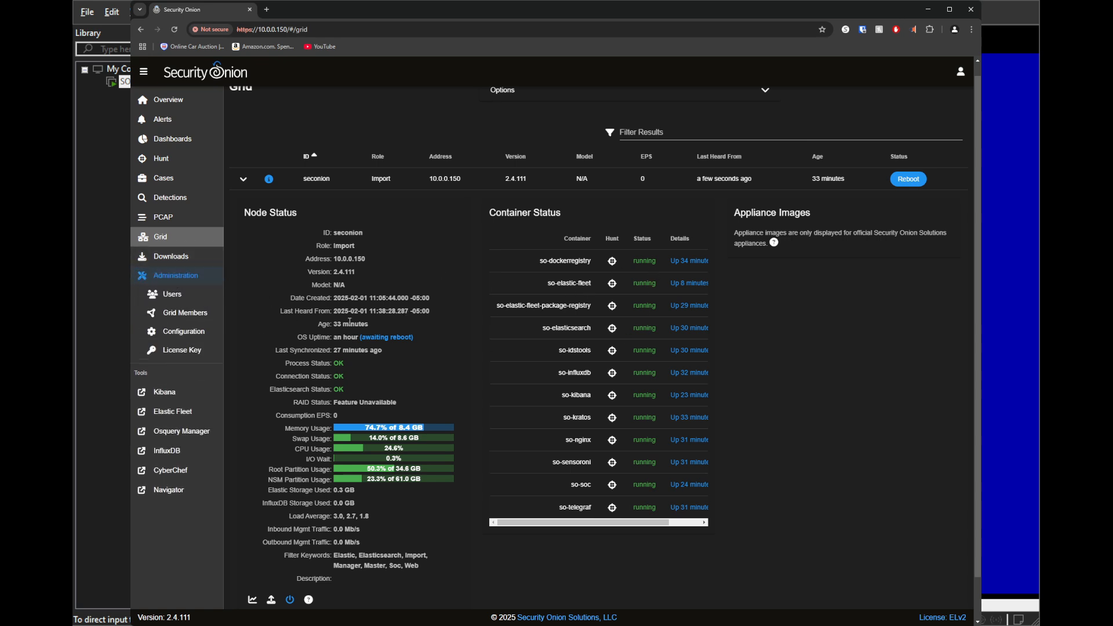
click(171, 469)
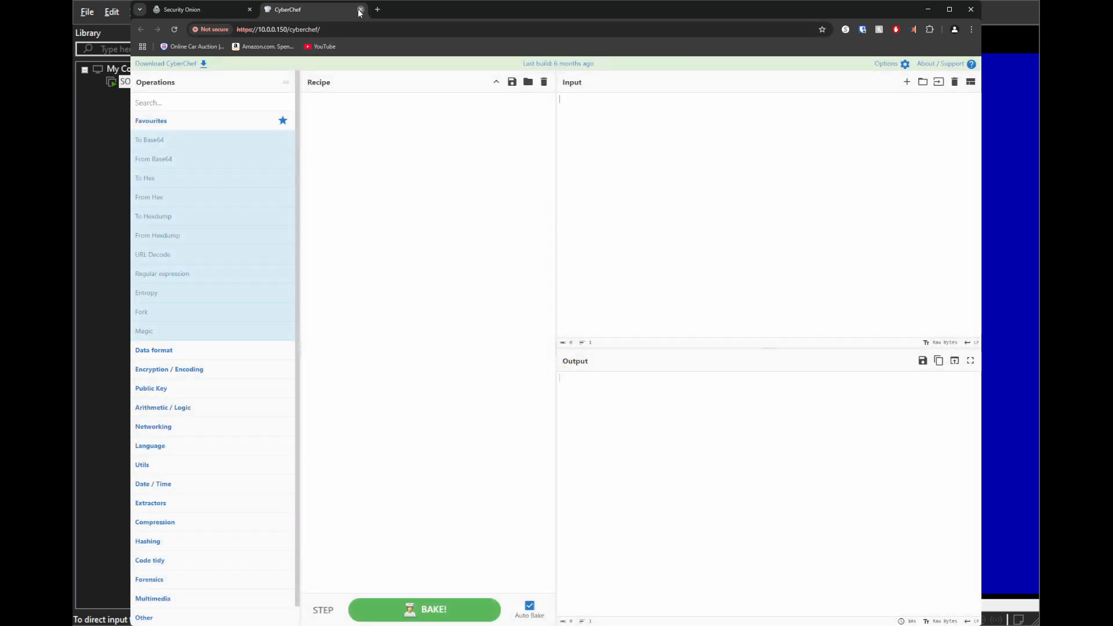
click(360, 10)
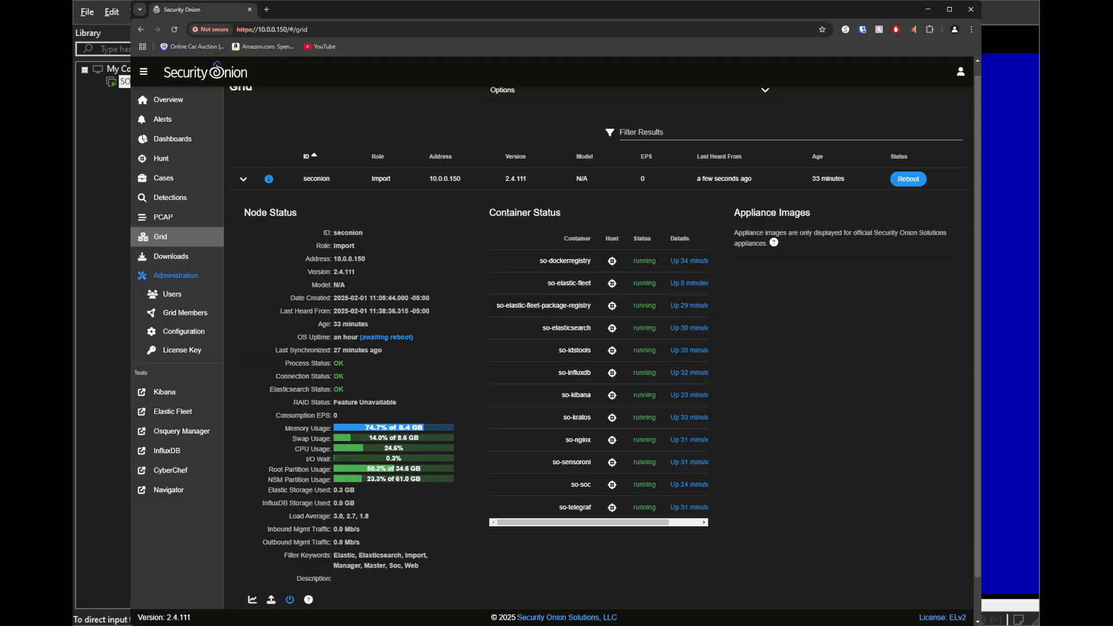
click(179, 106)
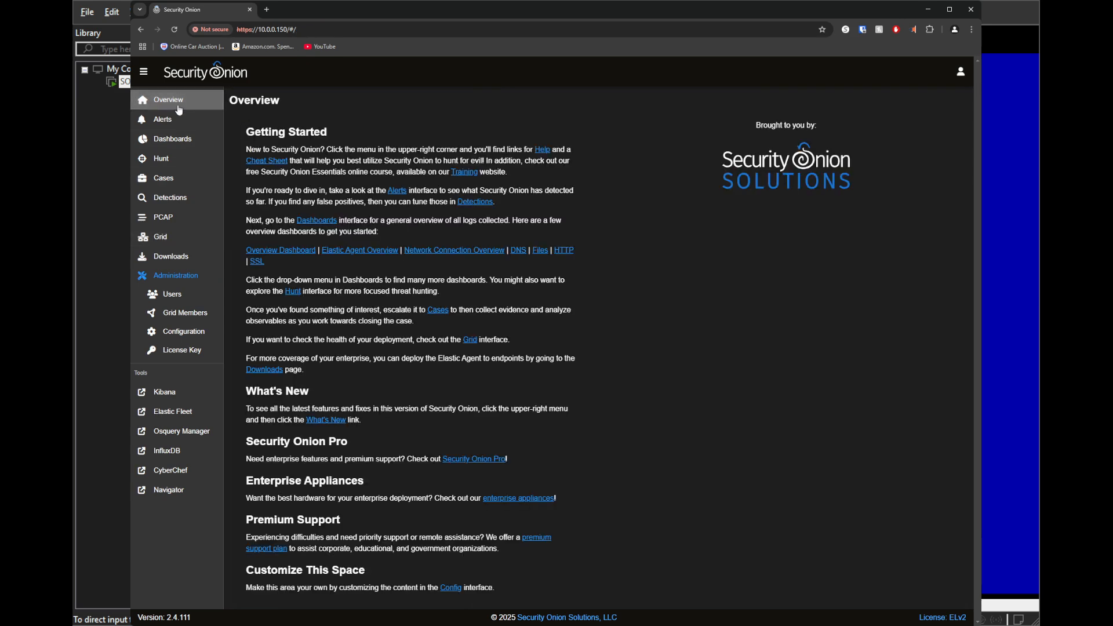
click(169, 141)
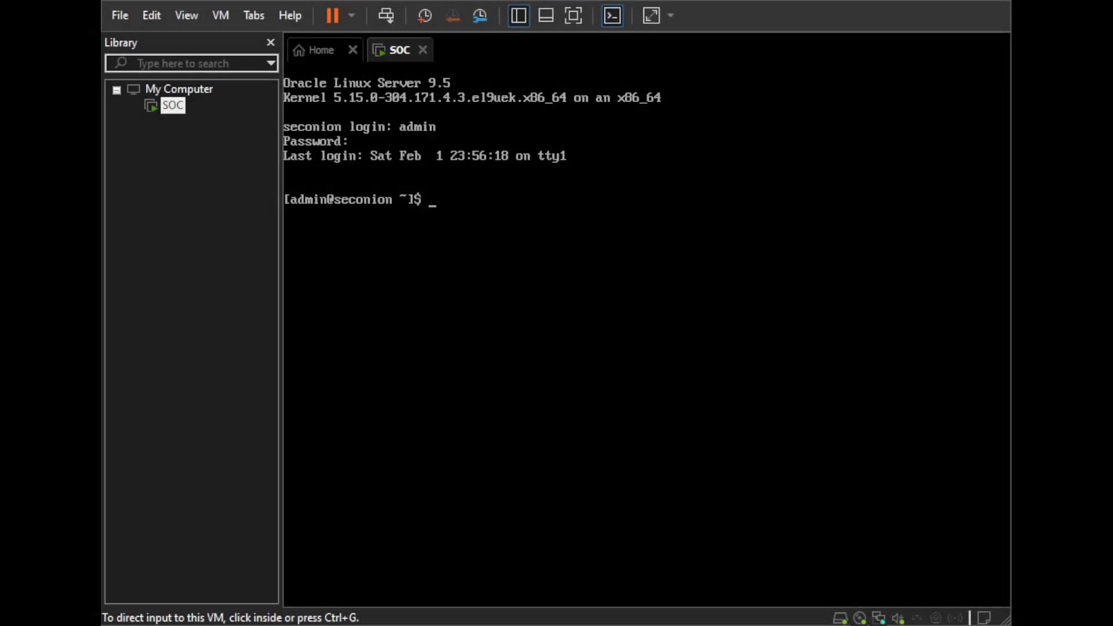
- Run sudo so-desktop-install in the SOC virtual machine's console and answer yes to continue with the desktop installation
key(ctrl+g)
key(ctrl+alt)
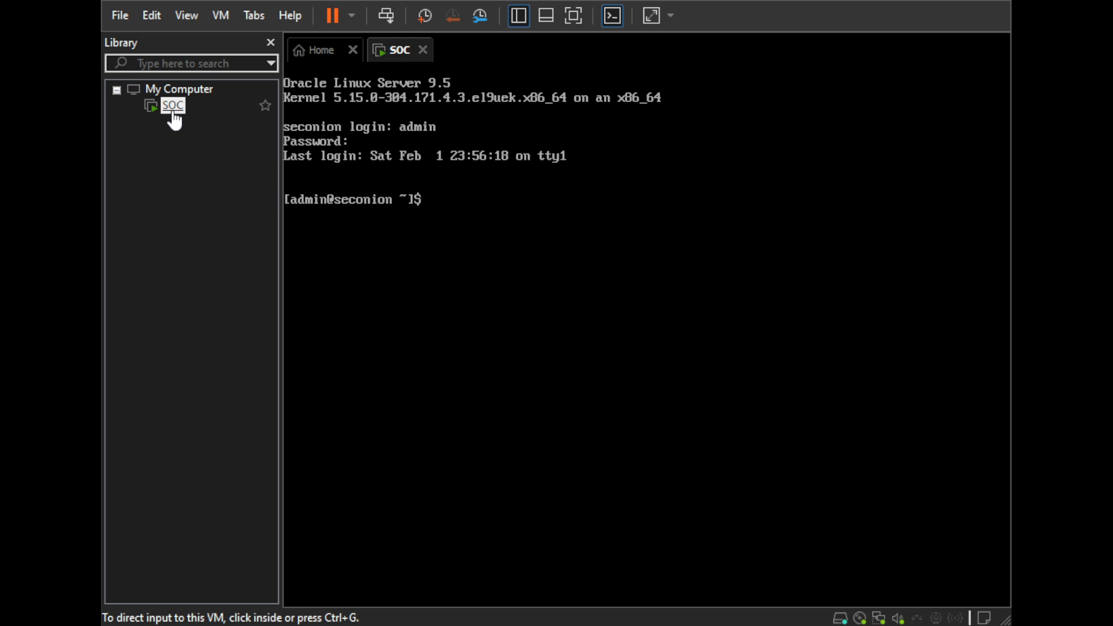
key(ctrl+g)
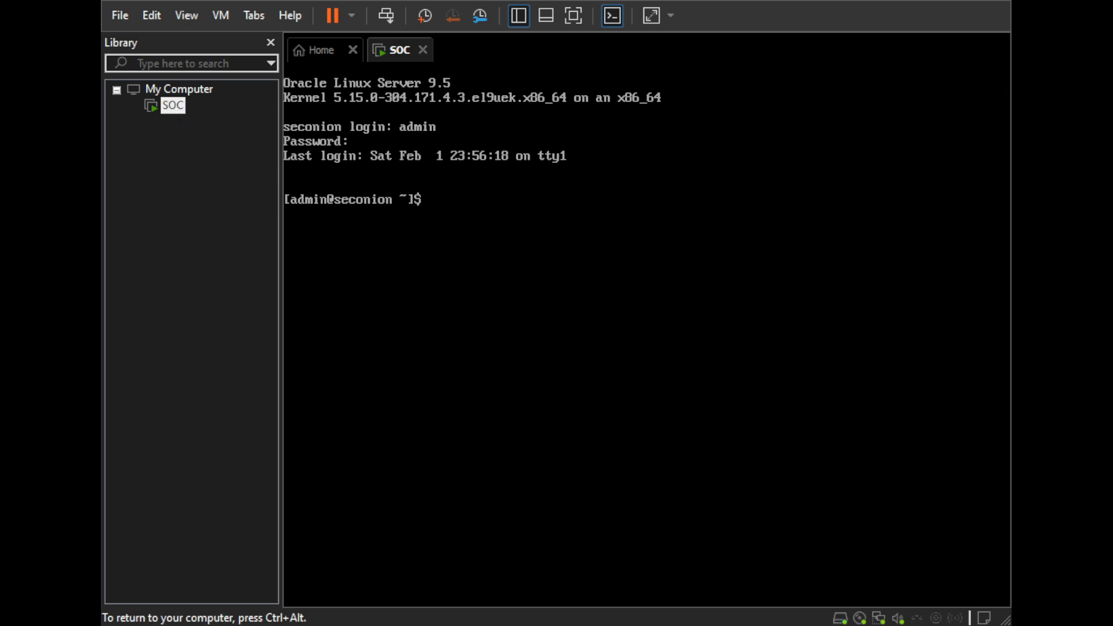
text(sudo so-desktop-install)
key(Return)
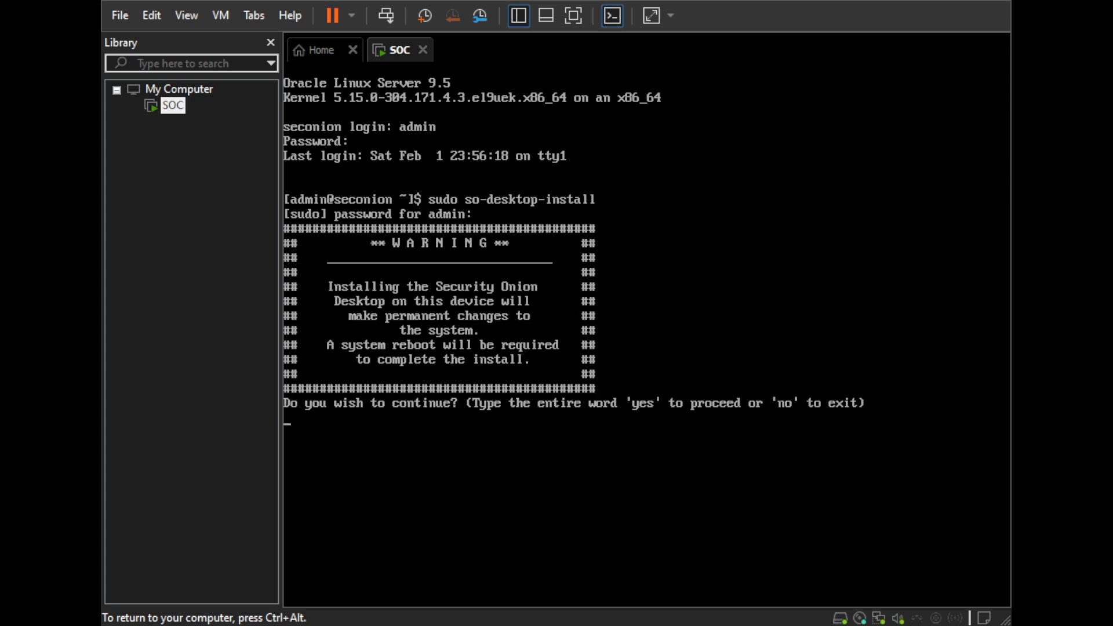
text(yes)
key(Return)
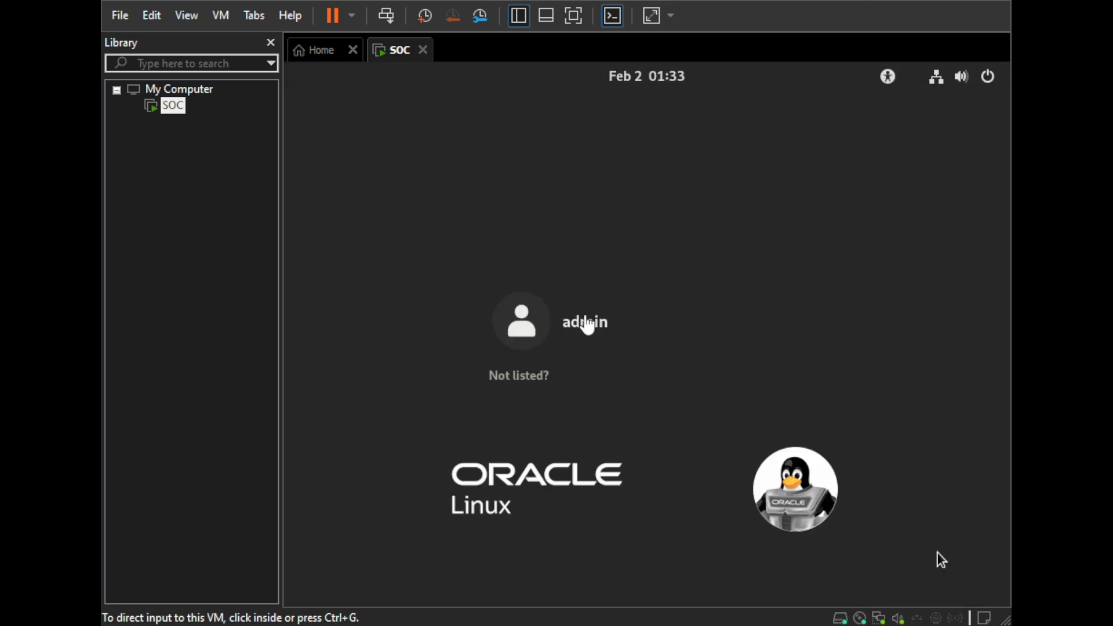
- Log in to the Oracle Linux desktop as admin by entering the account password
click(625, 320)
click(667, 319)
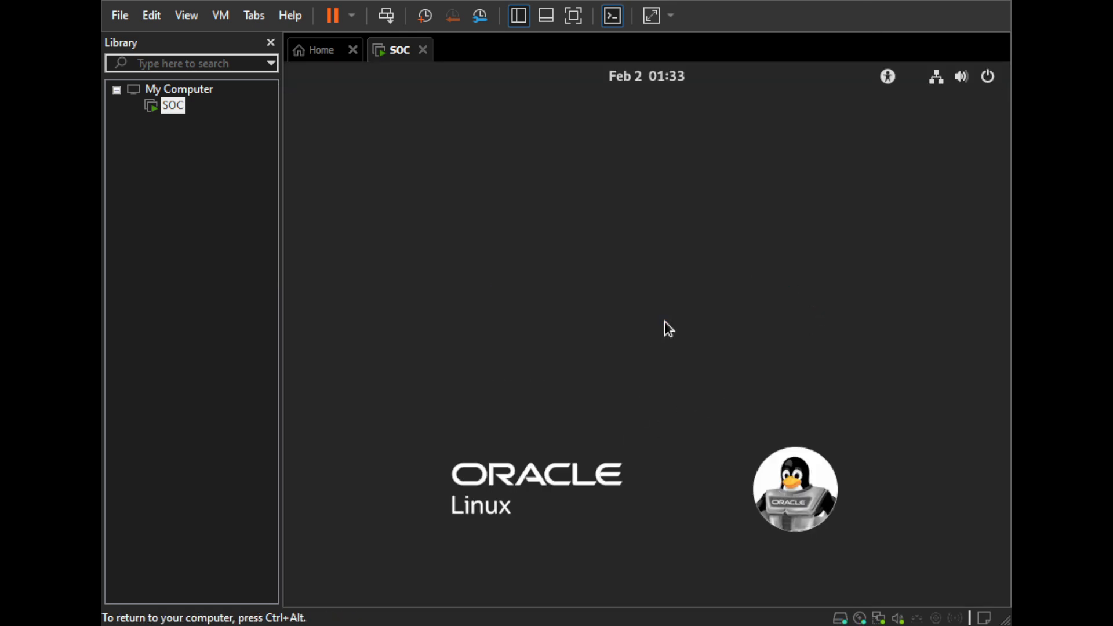
text(admin)
key(Return)
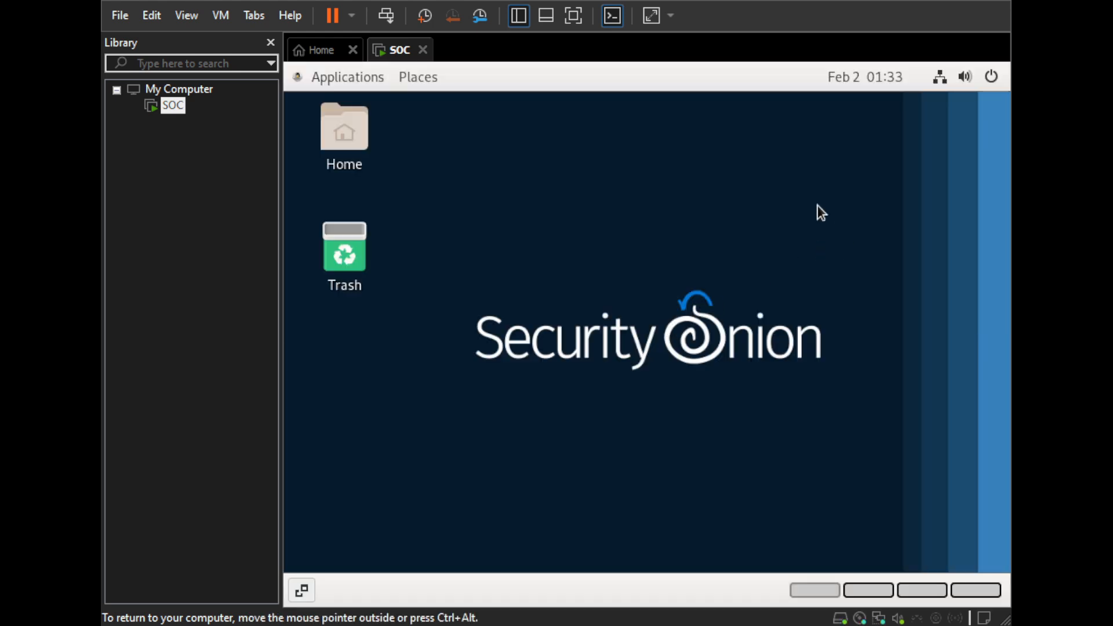
- Browse the desktop's application categories and open Software from System Tools
click(367, 75)
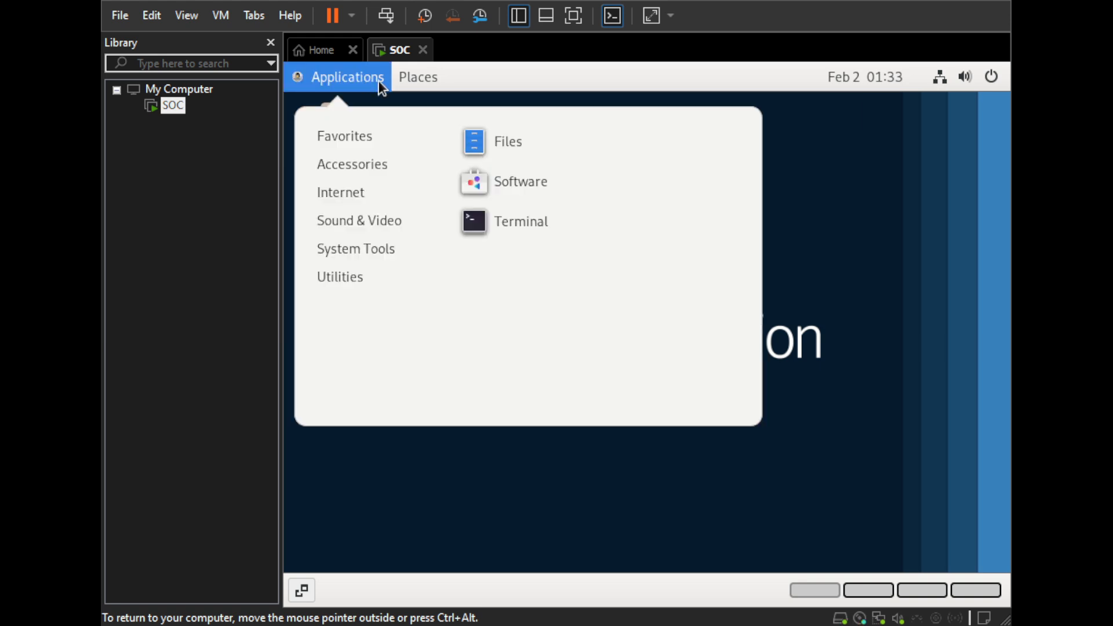
mouse_move(353, 78)
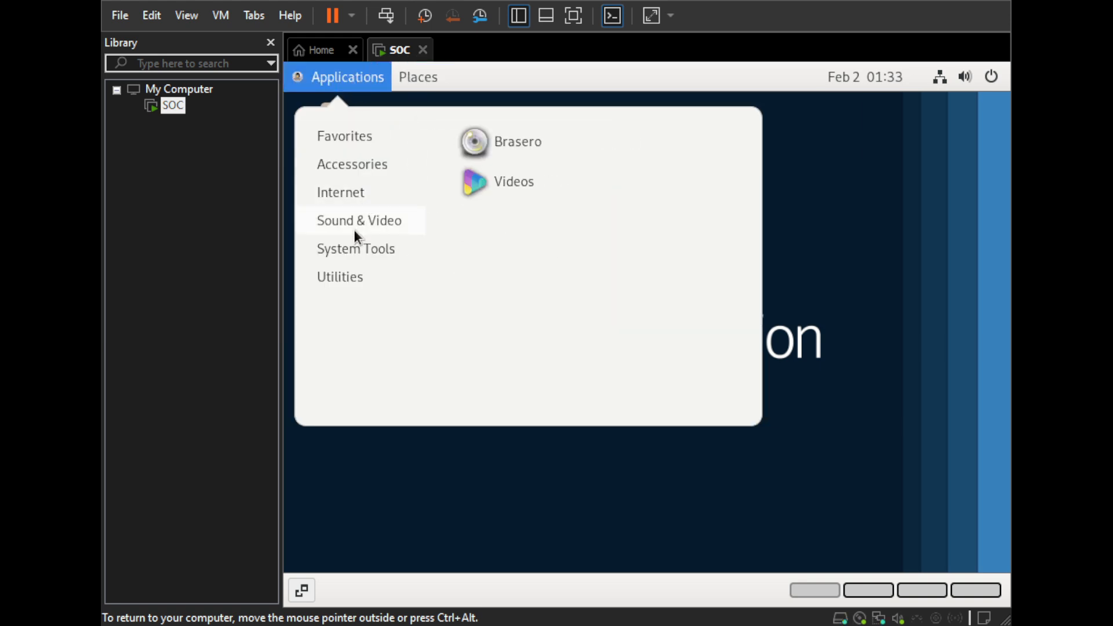
mouse_move(345, 250)
mouse_move(339, 277)
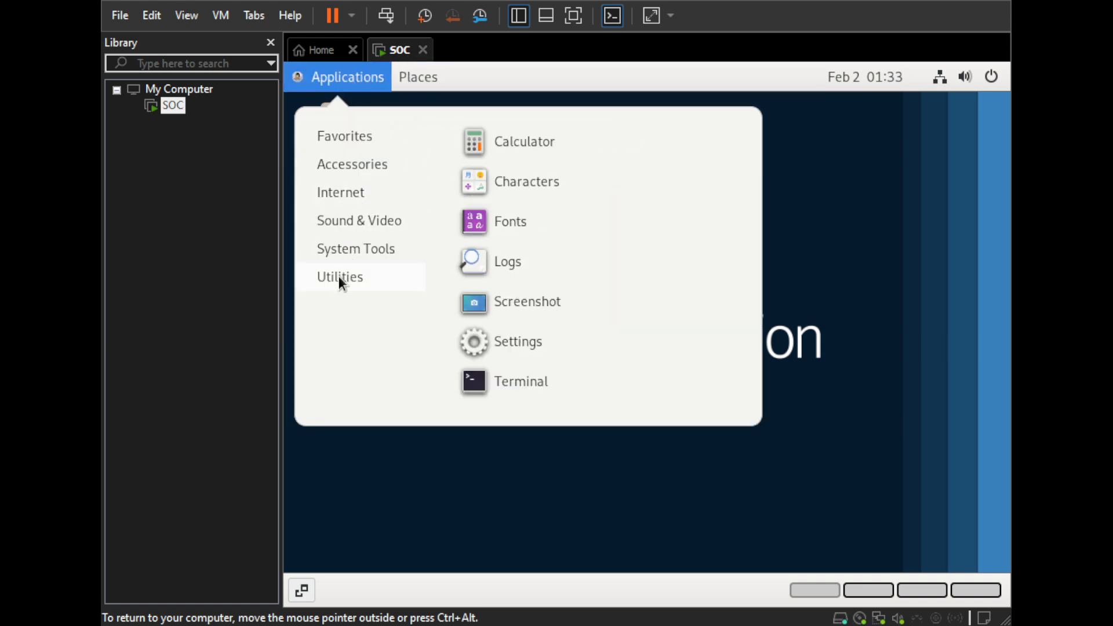
mouse_move(363, 192)
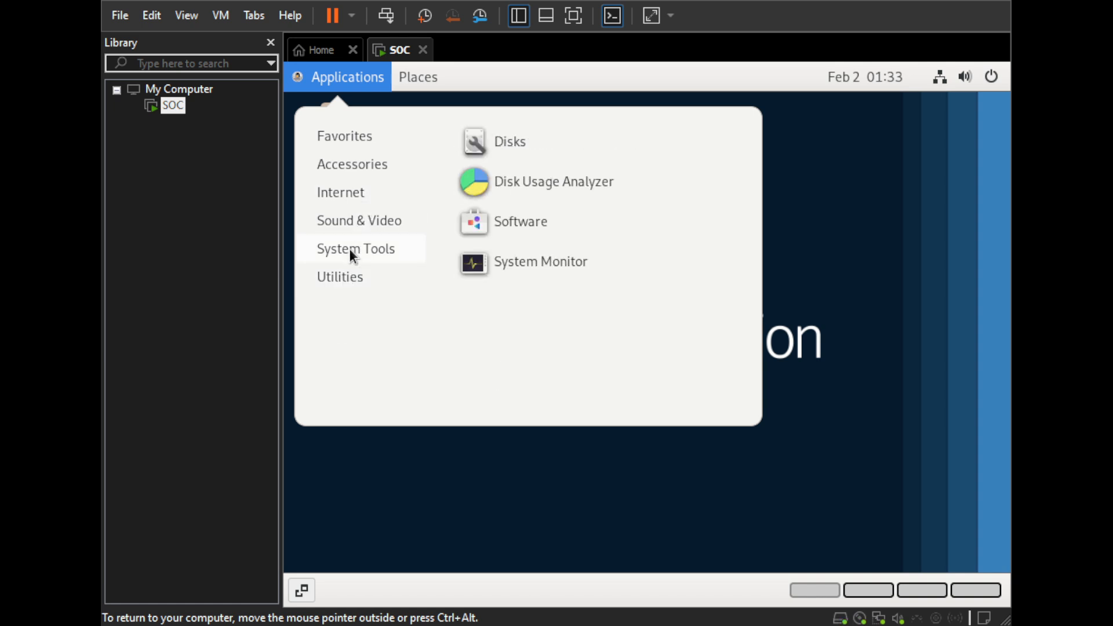
click(490, 227)
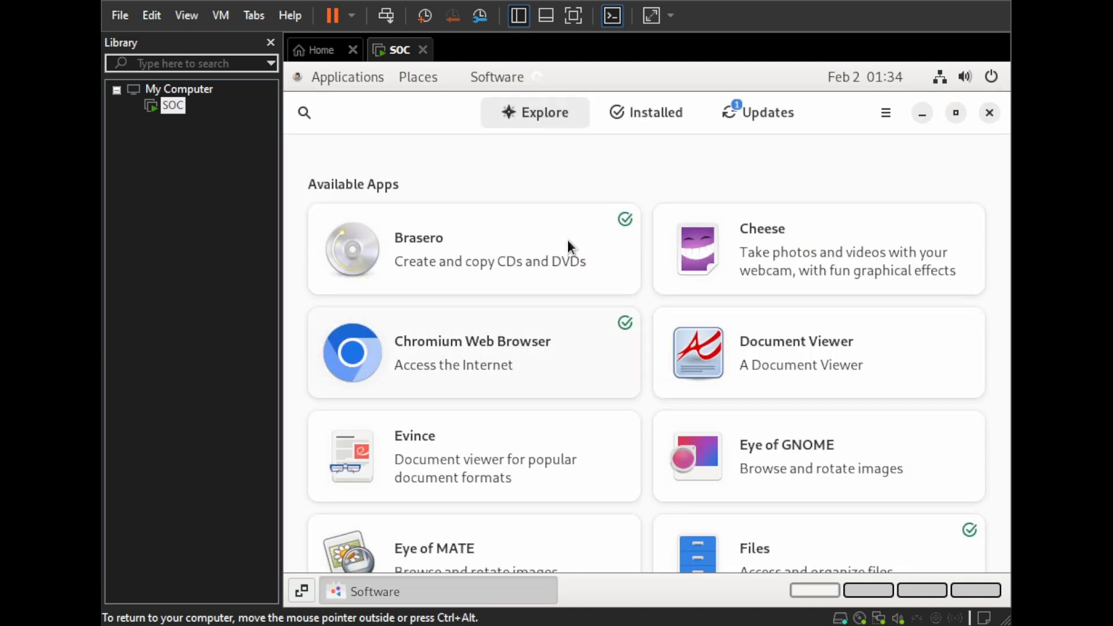
- Download the pending system updates and try to restart and install them
click(765, 112)
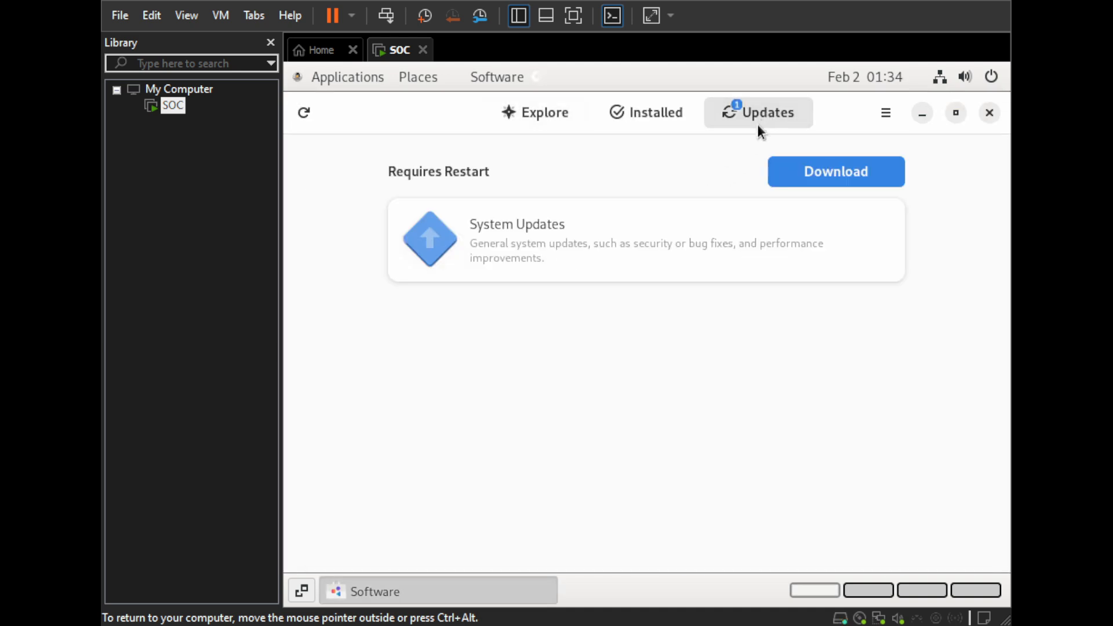
click(813, 171)
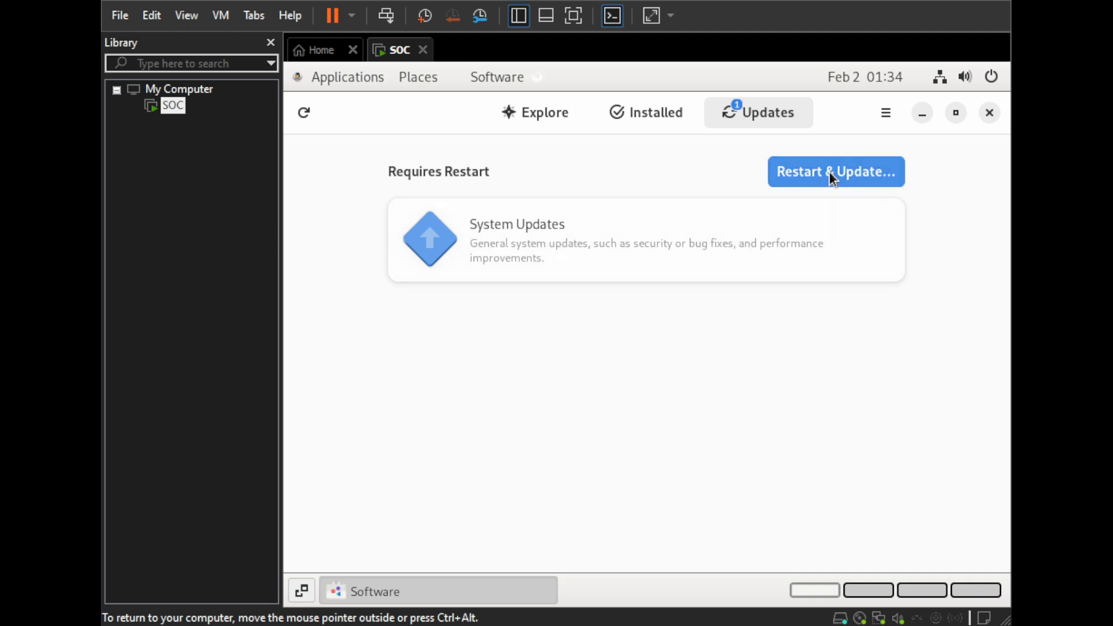
click(833, 177)
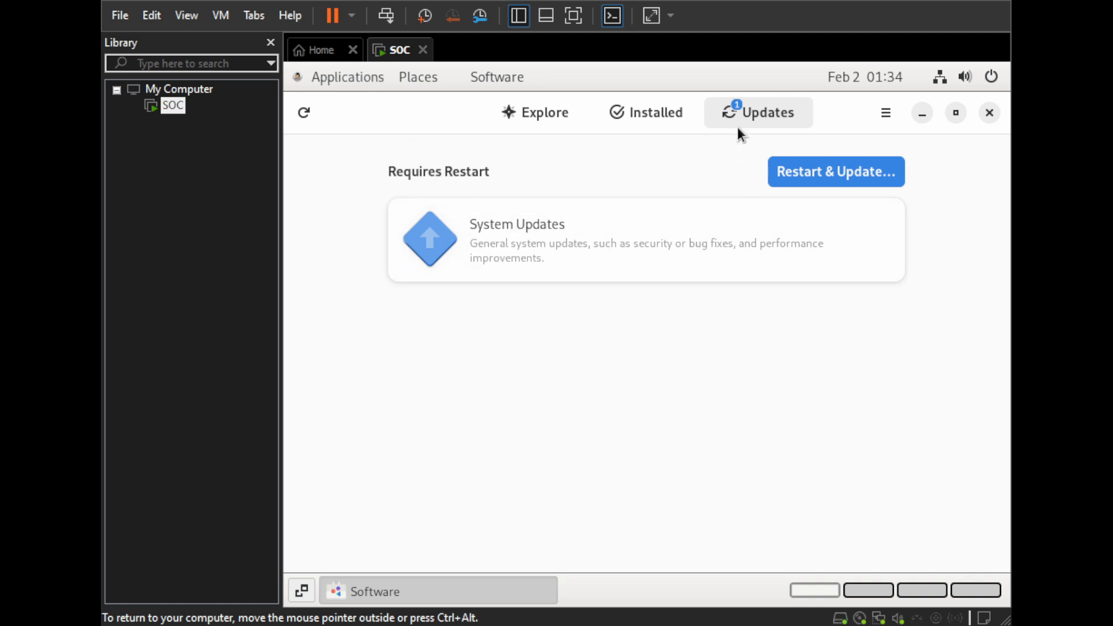
- Review the Internet applications and open a Terminal window from the favorites
click(355, 77)
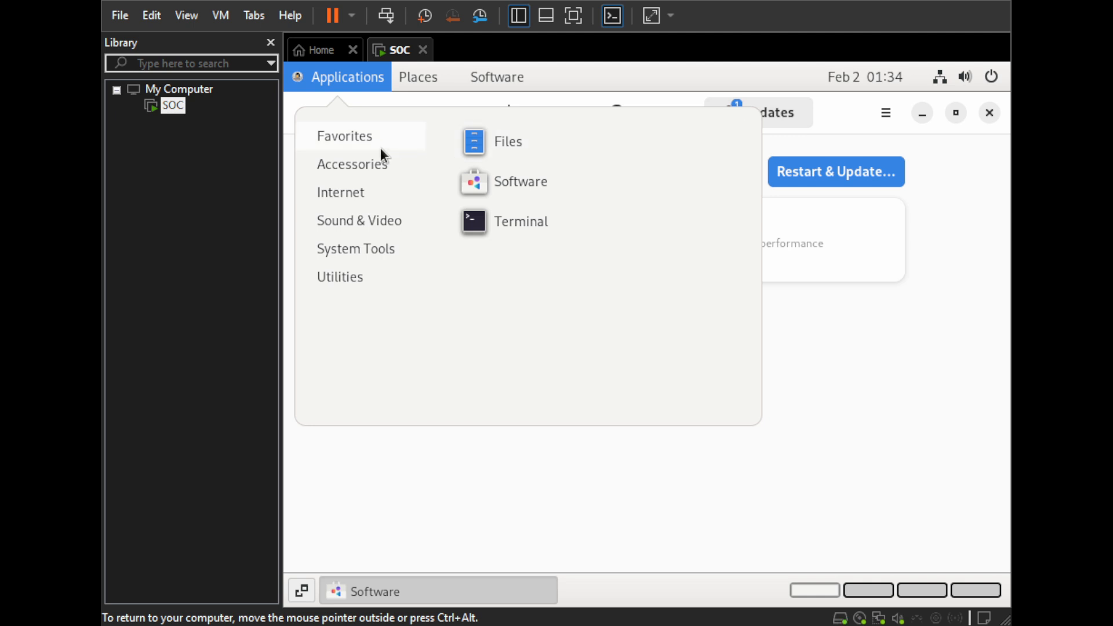
mouse_move(342, 193)
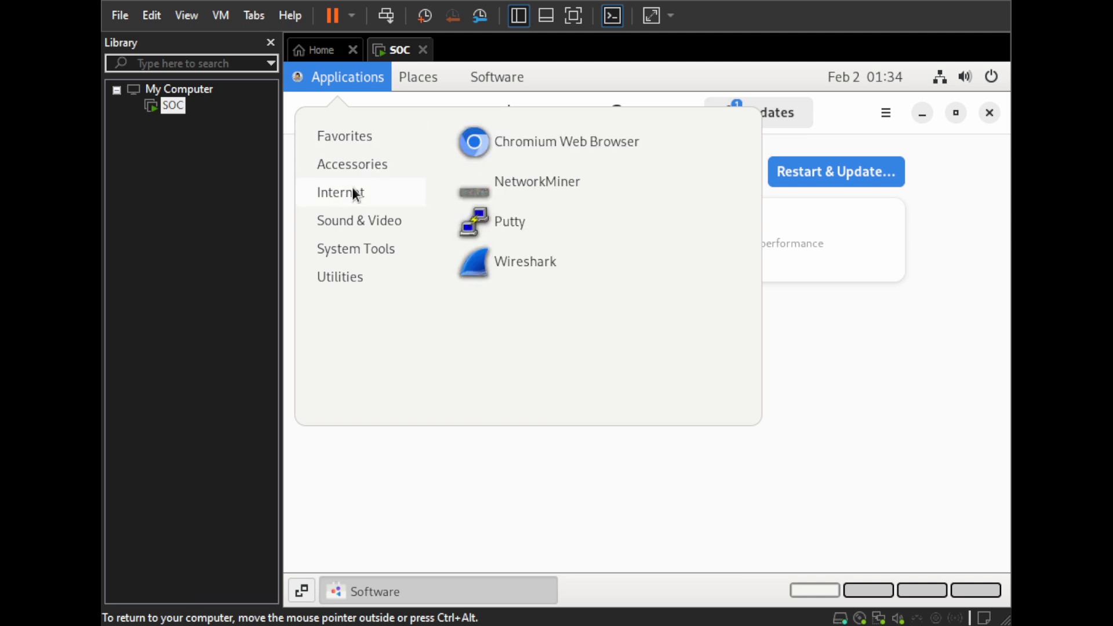
mouse_move(359, 140)
click(497, 225)
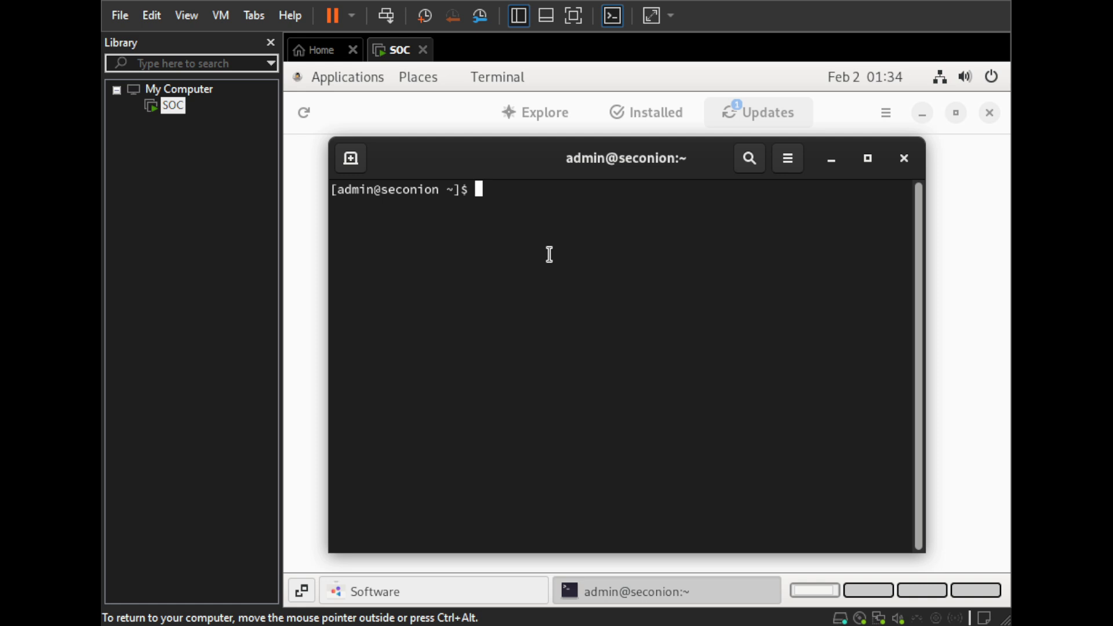
- Check the Security Onion service status with sudo so-status in the terminal, entering the admin account's sudo password
text(sudo so-statu)
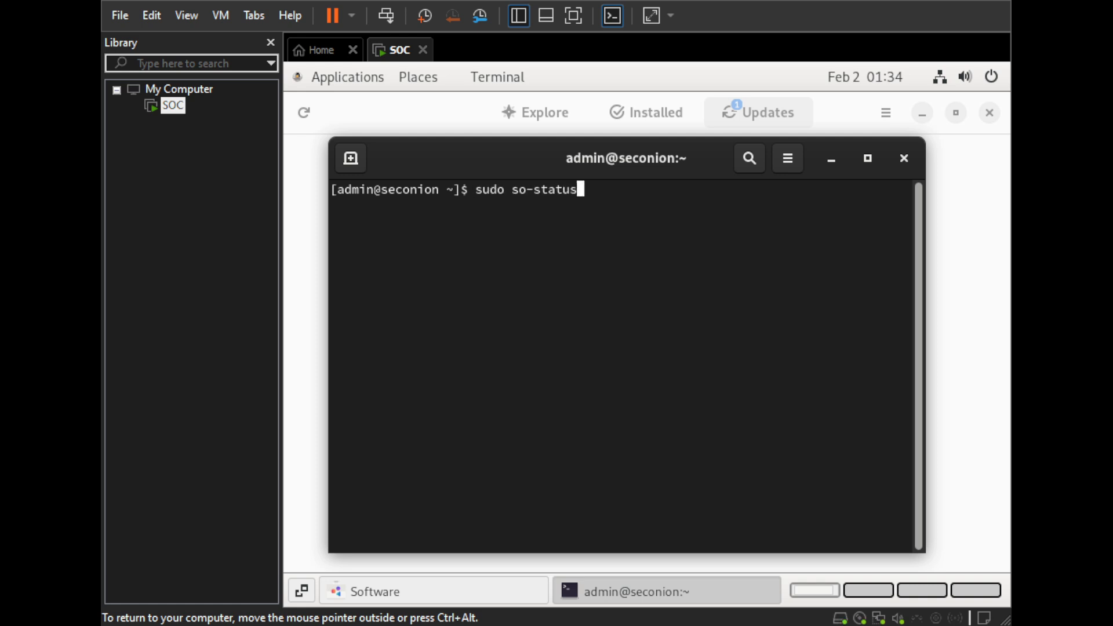
text(s)
key(Return)
key(Return)
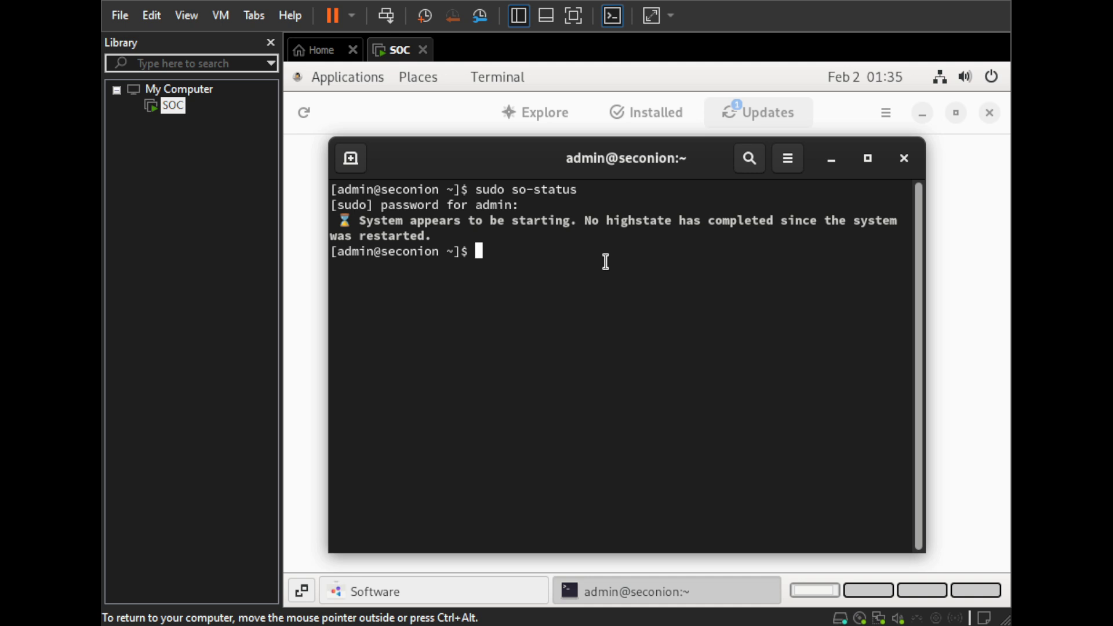
- Rerun sudo so-status at intervals until the Security Onion startup has completed and the container status table is listed
key(Up)
key(Return)
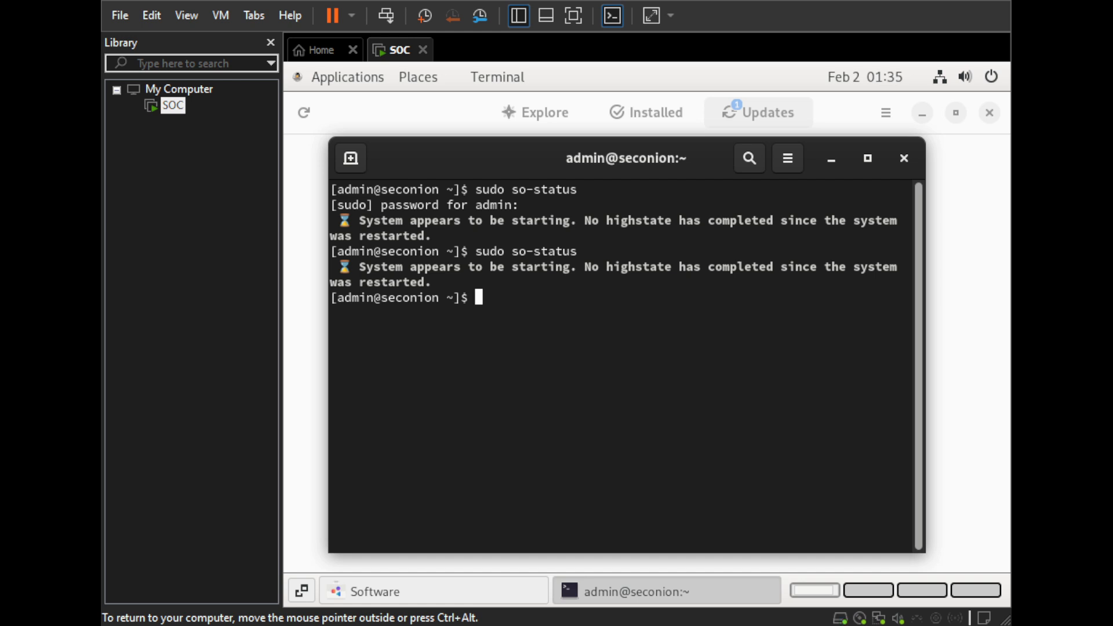
key(Up)
key(Return)
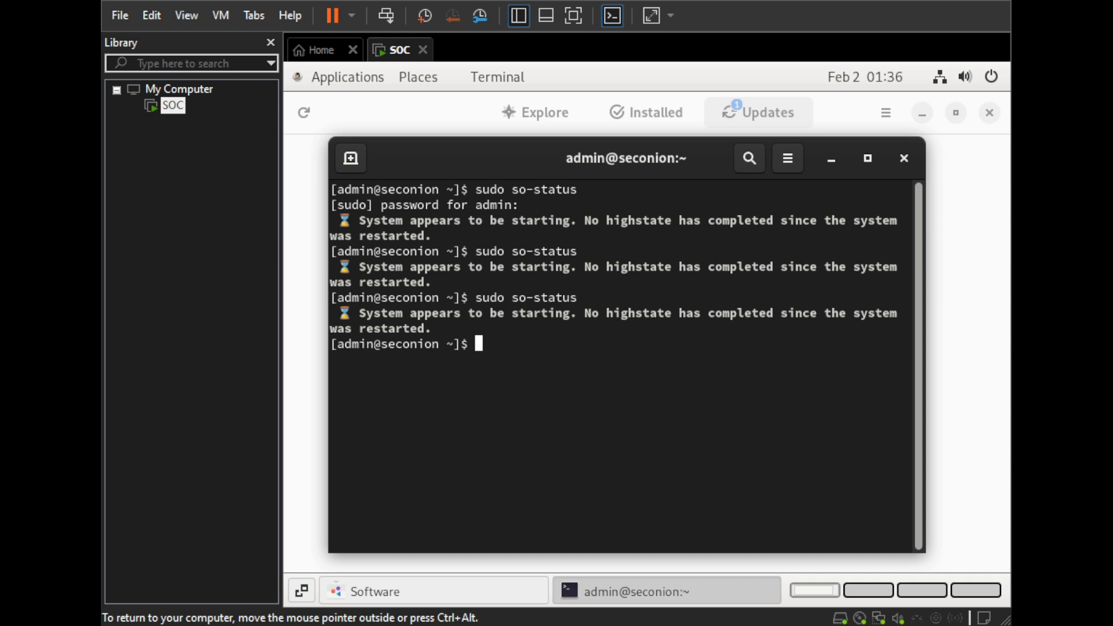
key(Up)
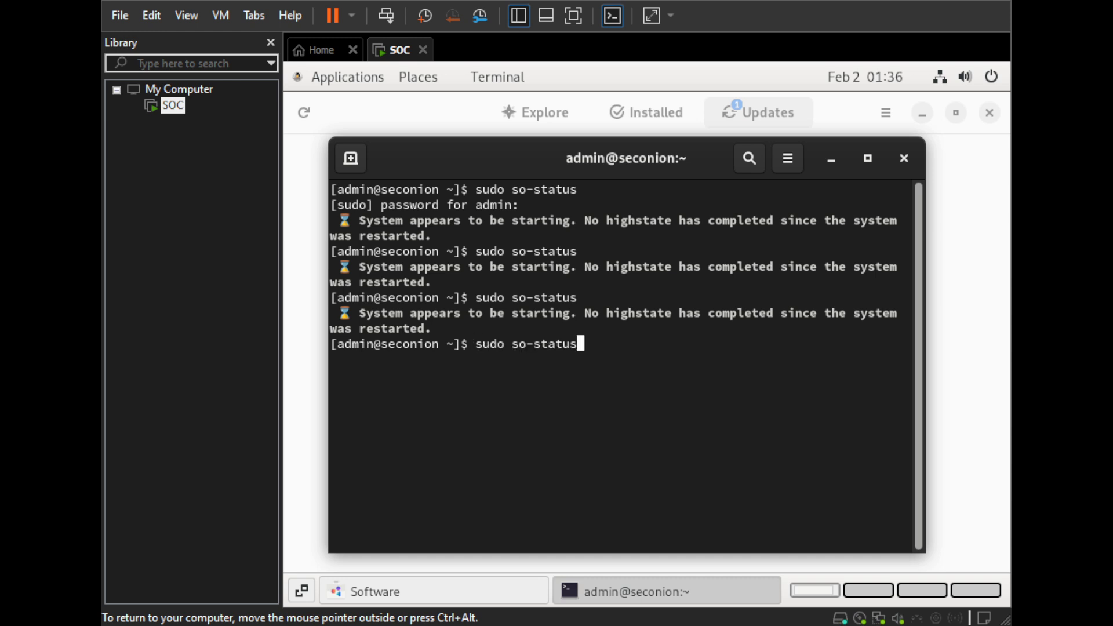
key(Return)
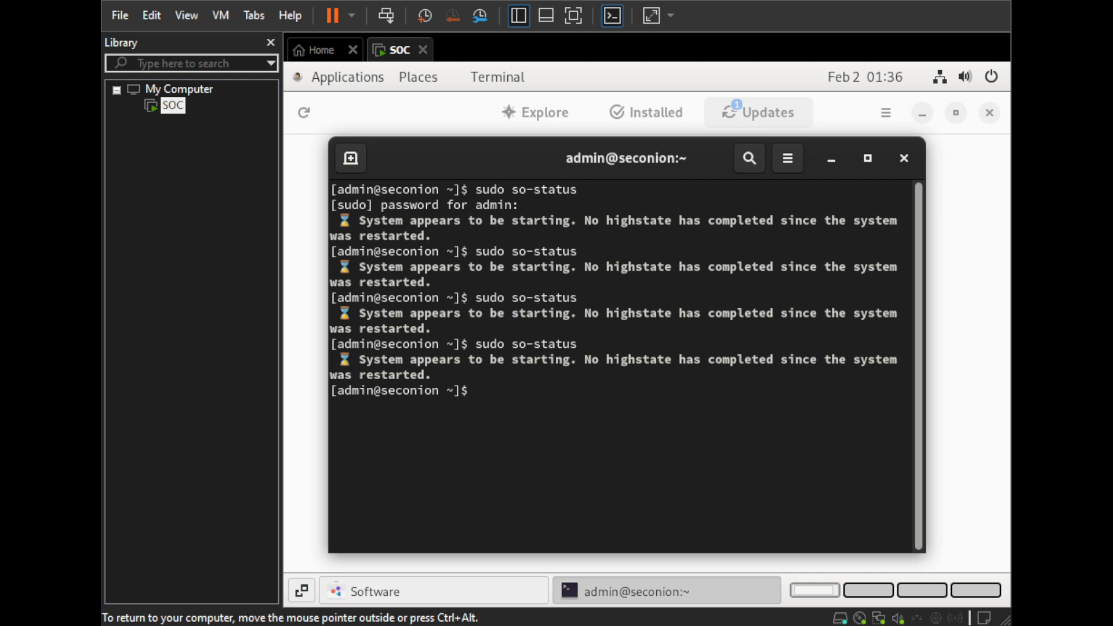
key(ctrl+alt)
key(Up)
key(Return)
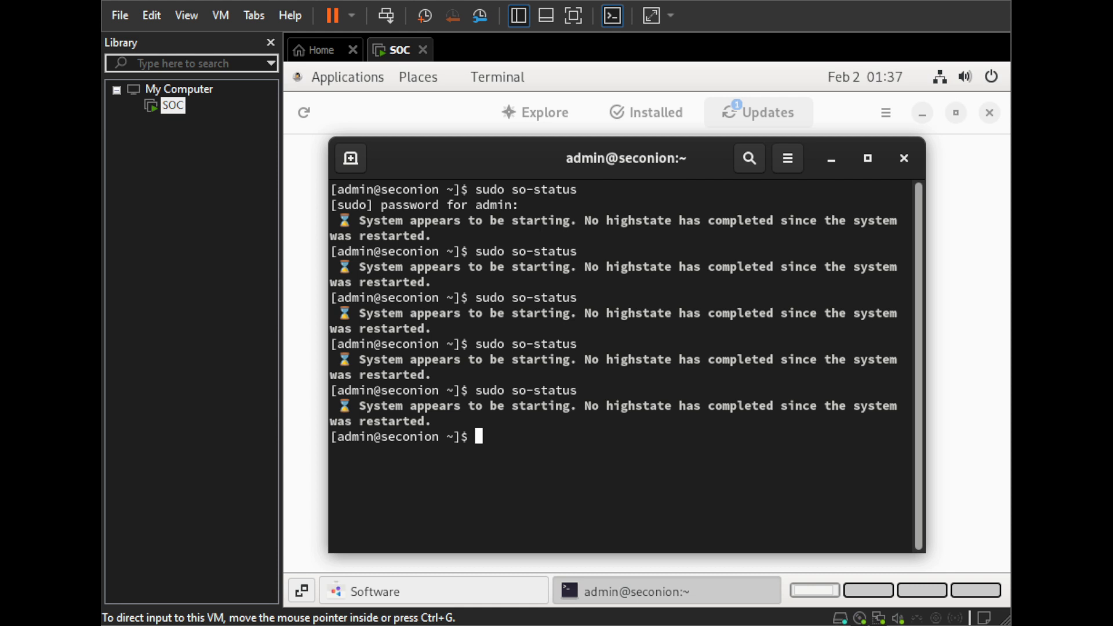
key(Up)
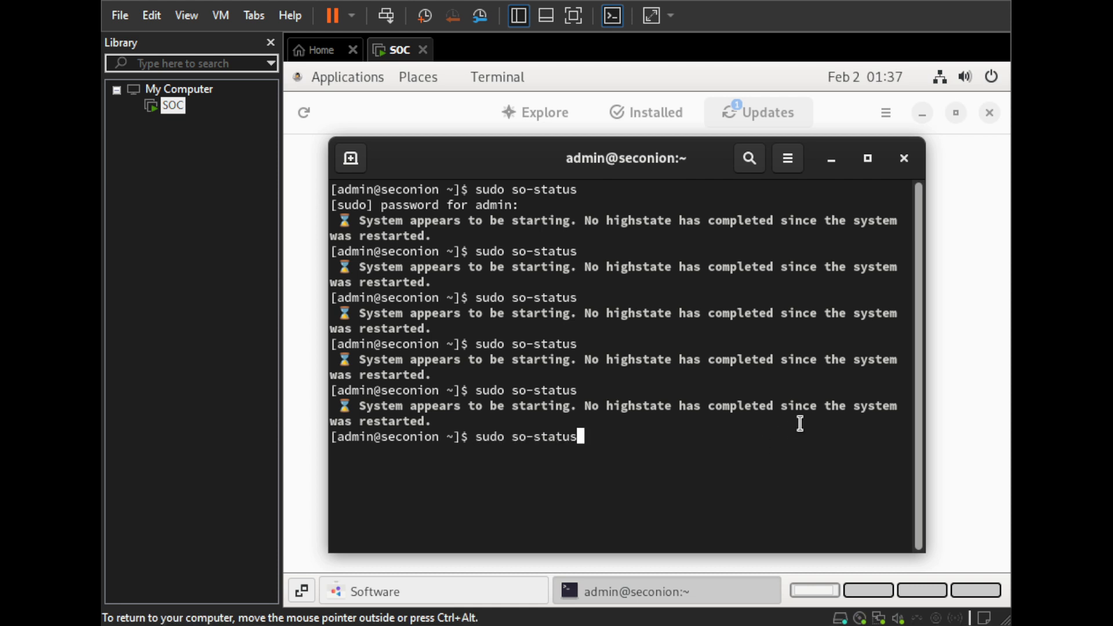
key(Return)
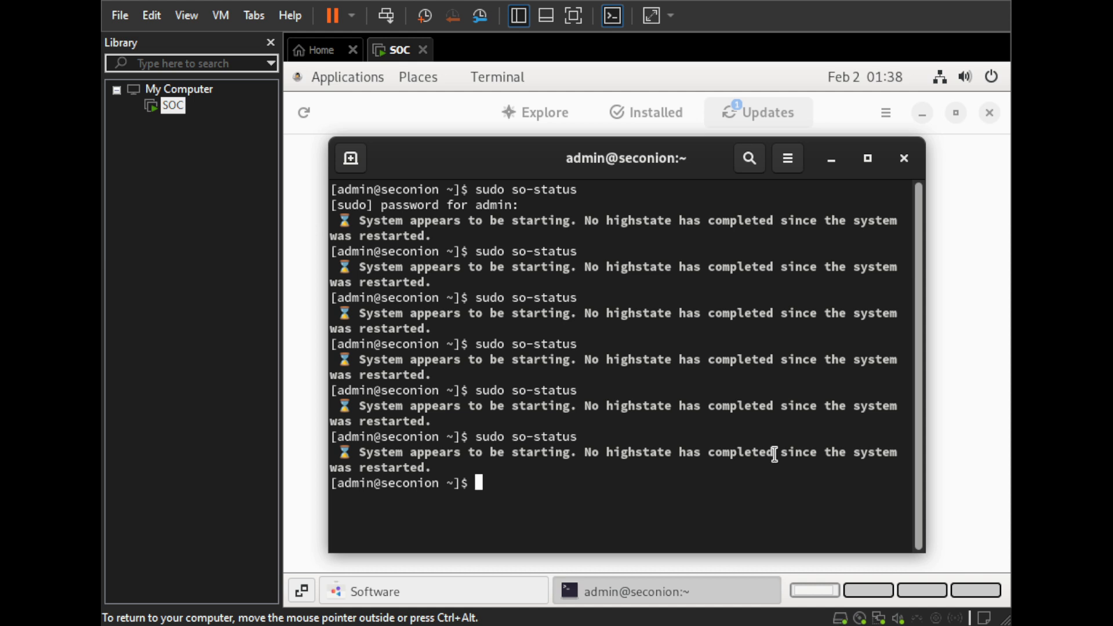
key(Up)
key(Return)
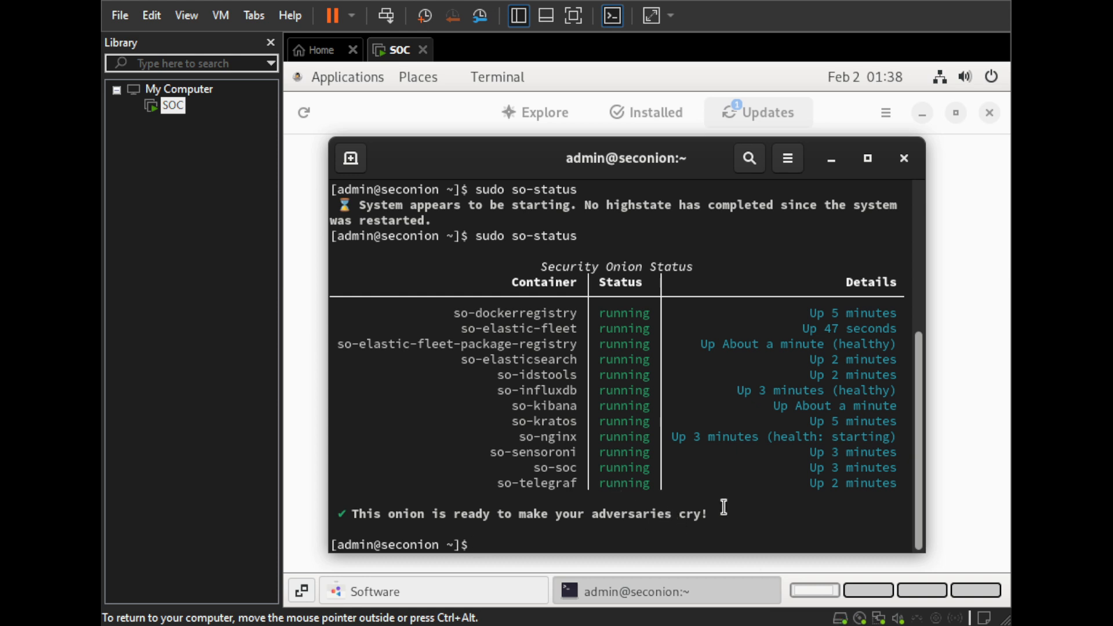
- Return to the pending system updates in Software and restart the virtual machine to install them
click(773, 114)
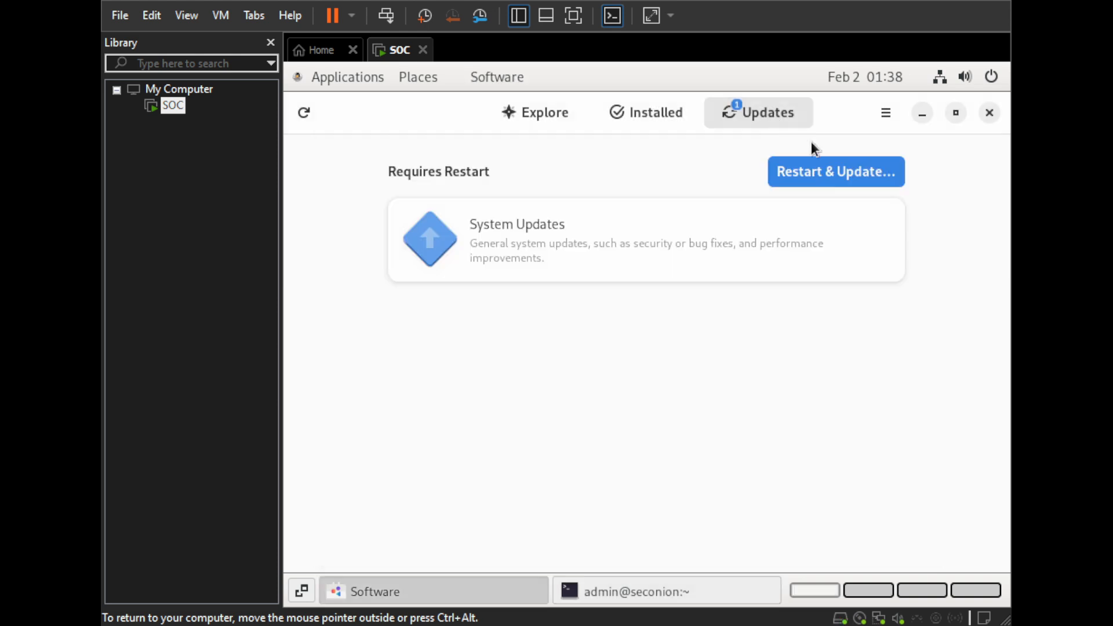
click(823, 173)
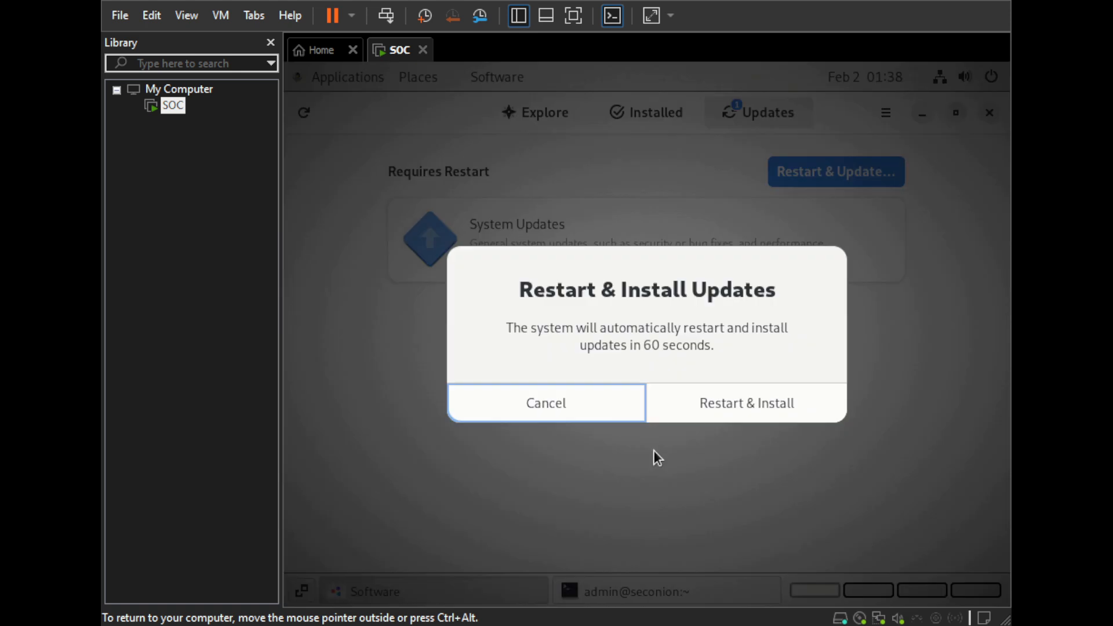
click(744, 402)
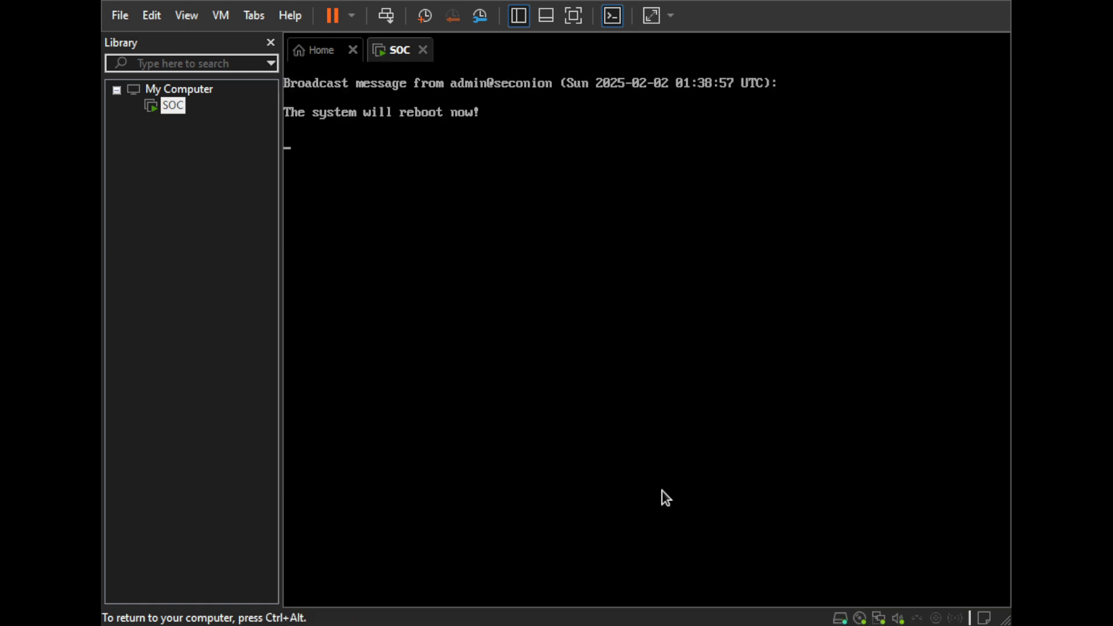